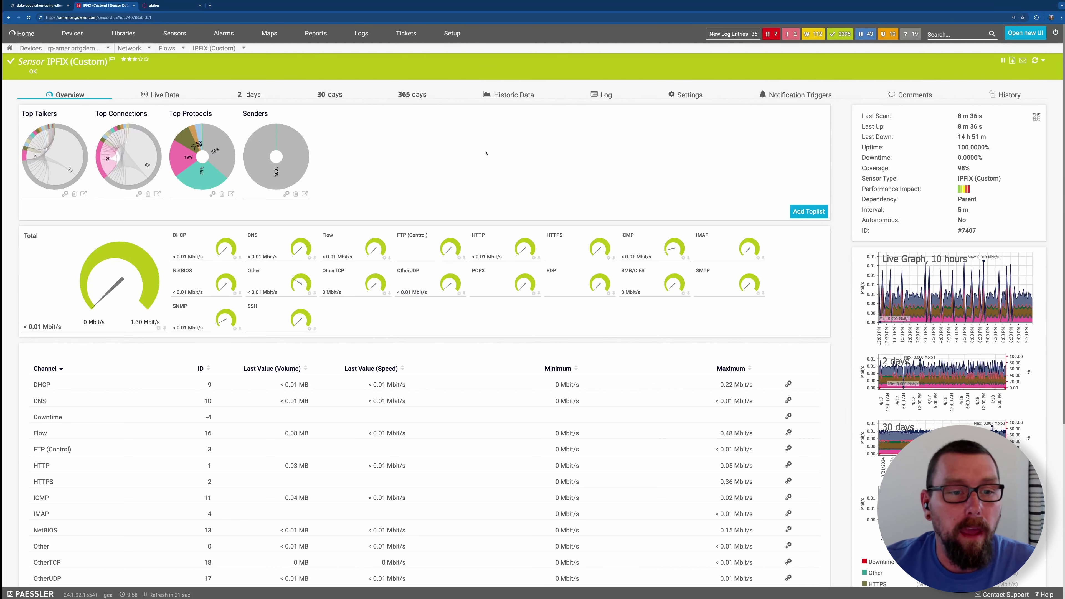
# Review the IPFIX (Custom) sensor's gauges and channel table, and view its Top Talkers list for 7:45 PM to 8:00 PM.
pyautogui.scroll(-2, 486, 152)
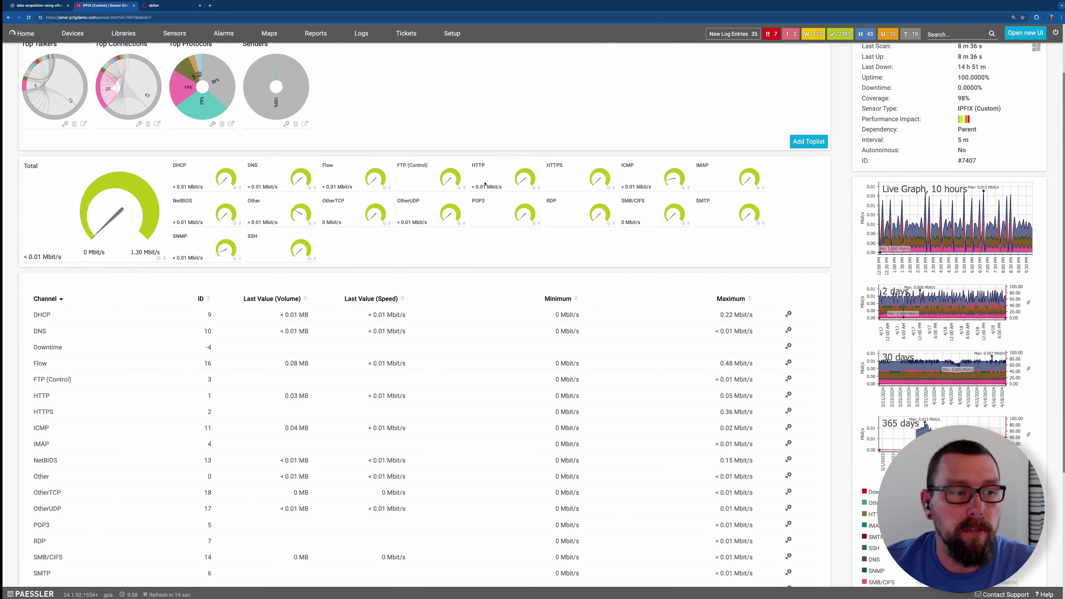
pyautogui.scroll(-2, 430, 264)
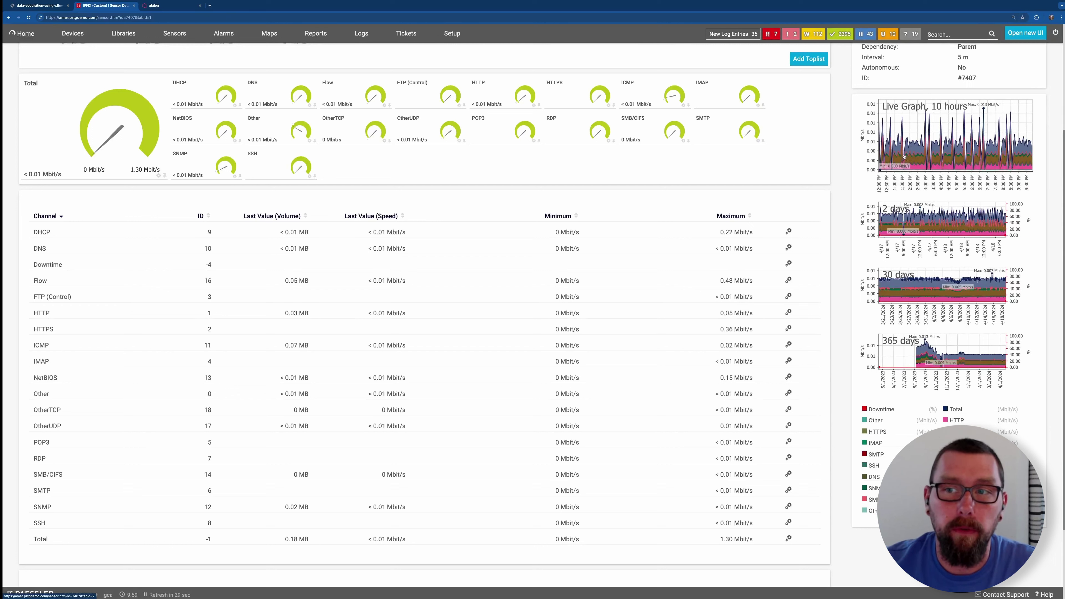
pyautogui.scroll(3, 887, 158)
pyautogui.click(50, 97)
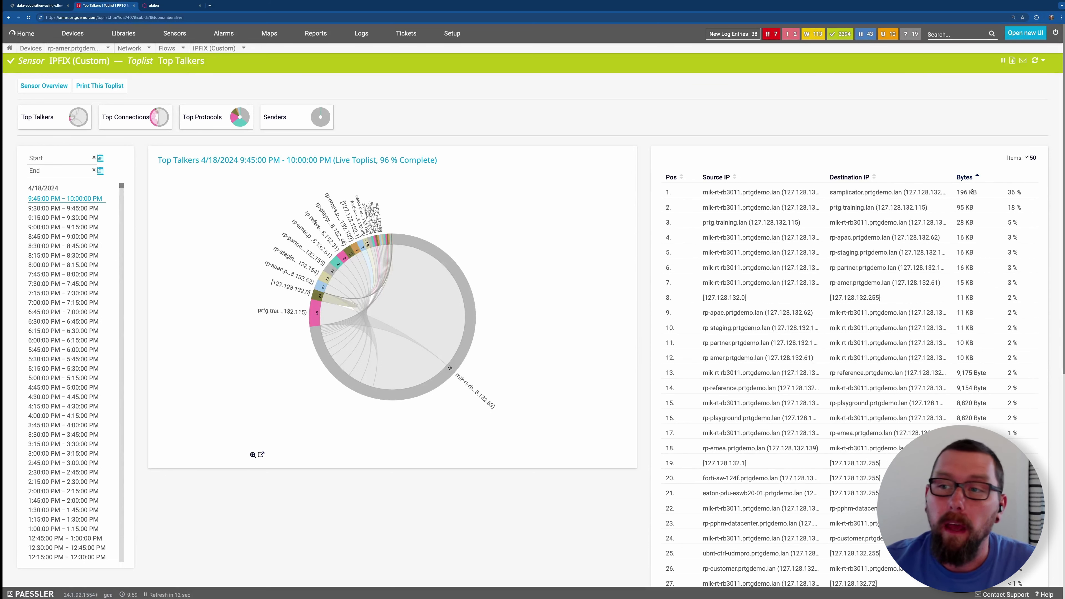
pyautogui.click(63, 274)
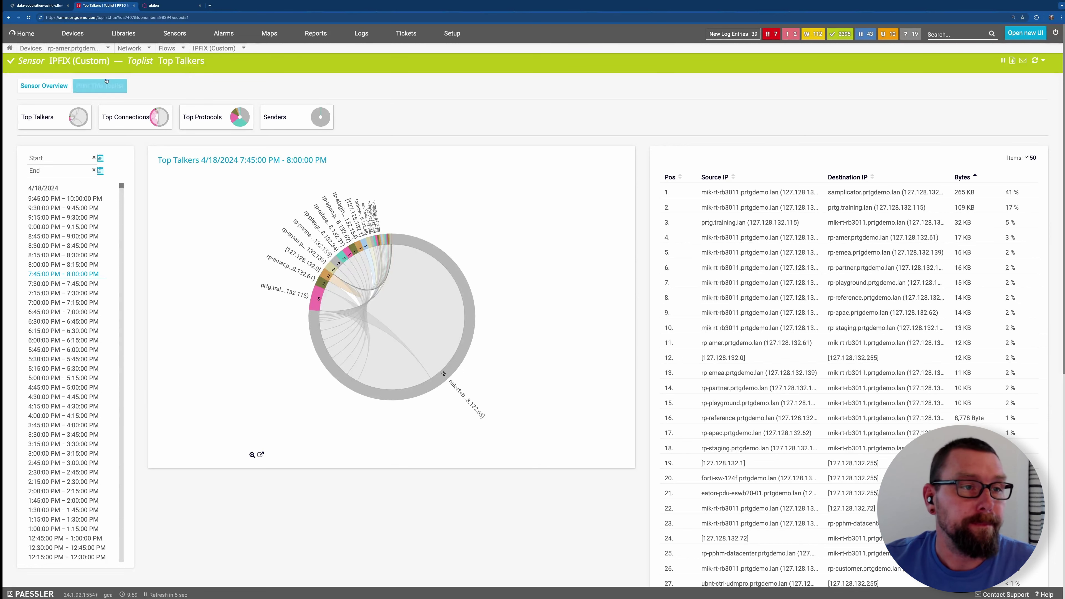
# View the Top Connections, Top Protocols and Senders toplists of the IPFIX (Custom) sensor.
pyautogui.click(141, 117)
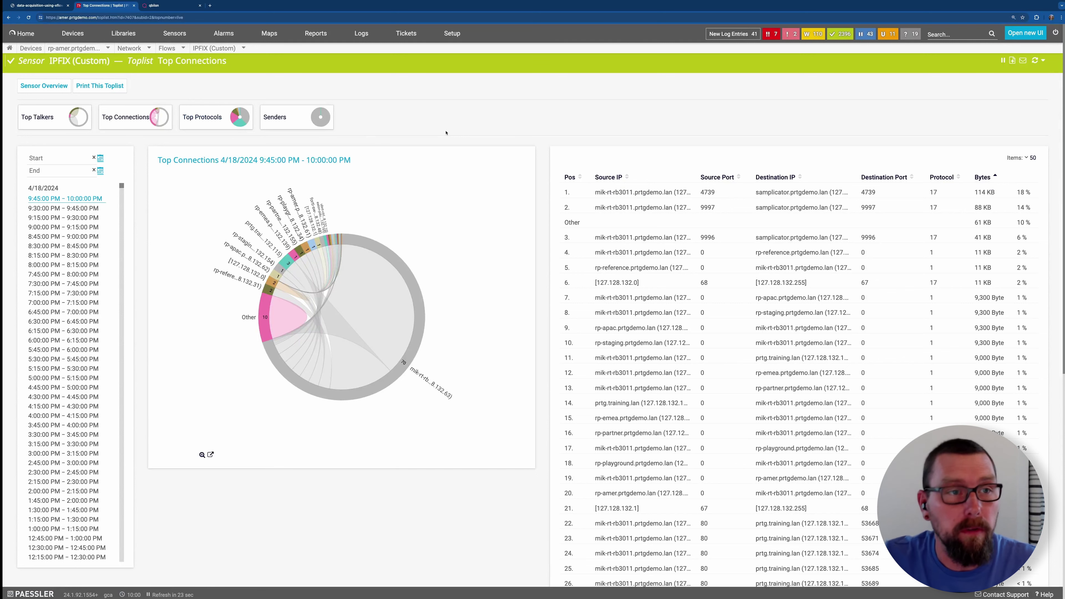
pyautogui.click(202, 117)
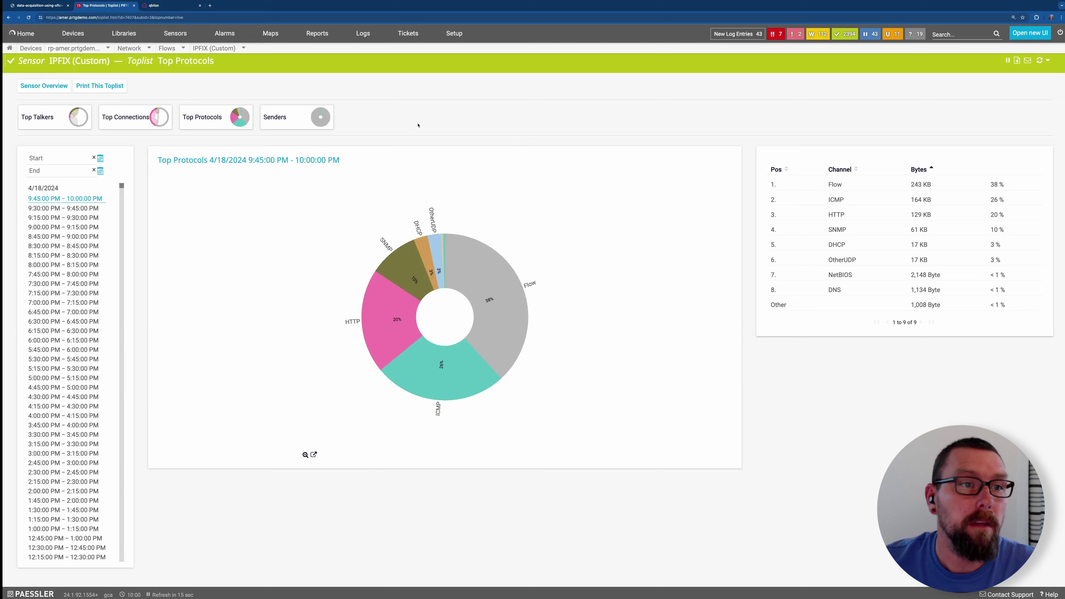
pyautogui.click(272, 119)
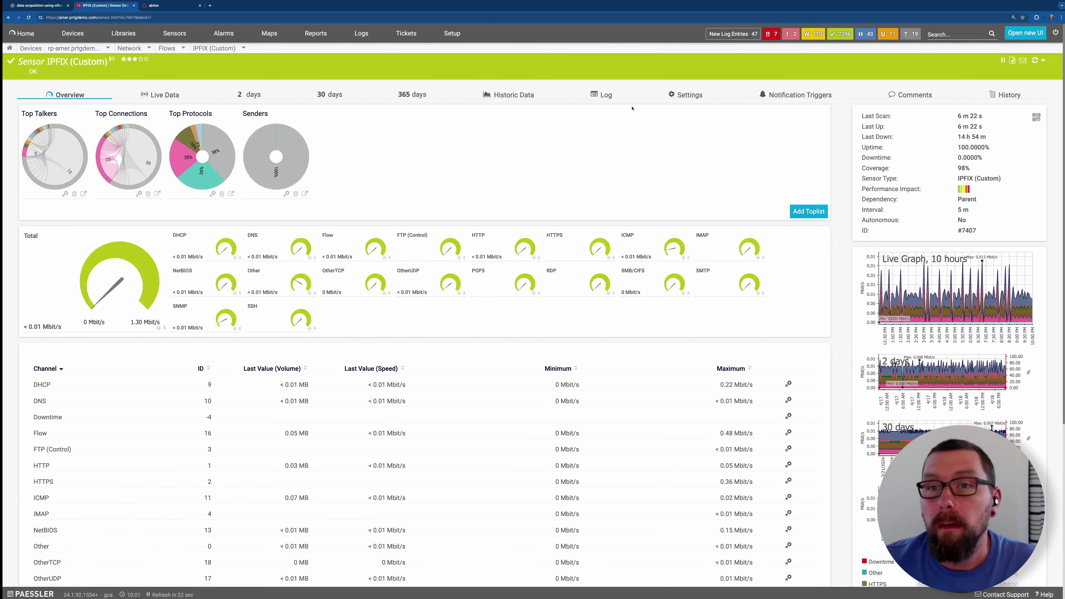
# Open the IPFIX (Custom) sensor's settings and read the help for the Receive Packets on UDP Port field.
pyautogui.scroll(-1, 595, 185)
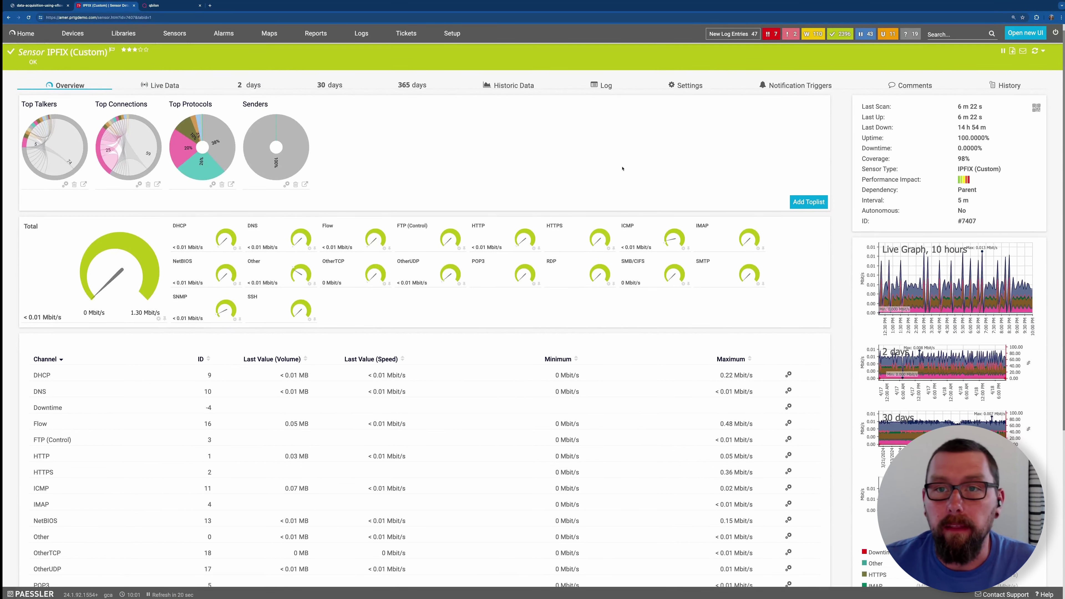
pyautogui.click(684, 88)
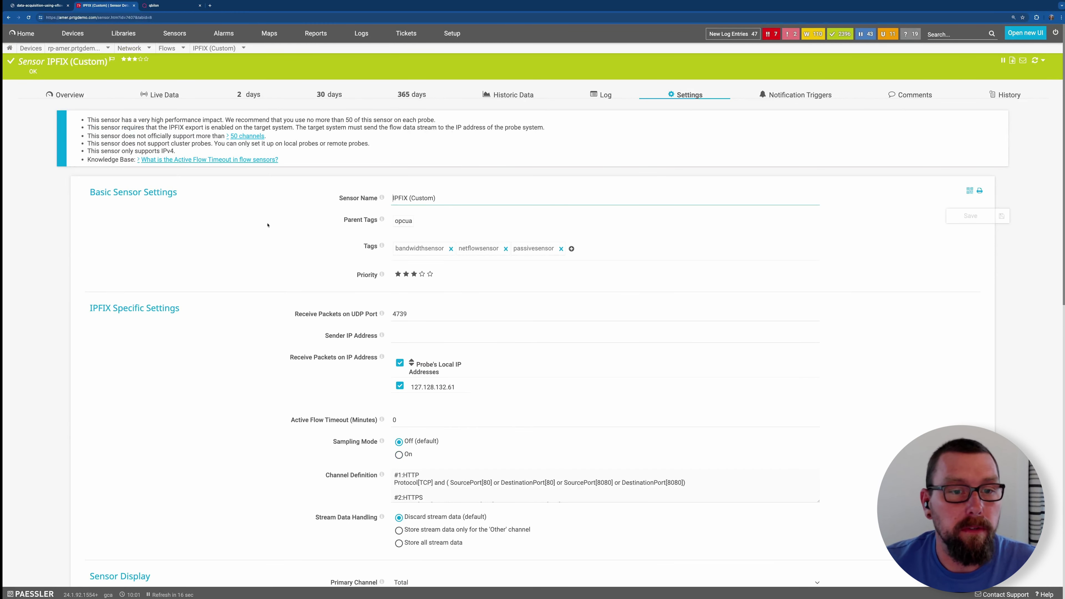
pyautogui.scroll(-1, 256, 226)
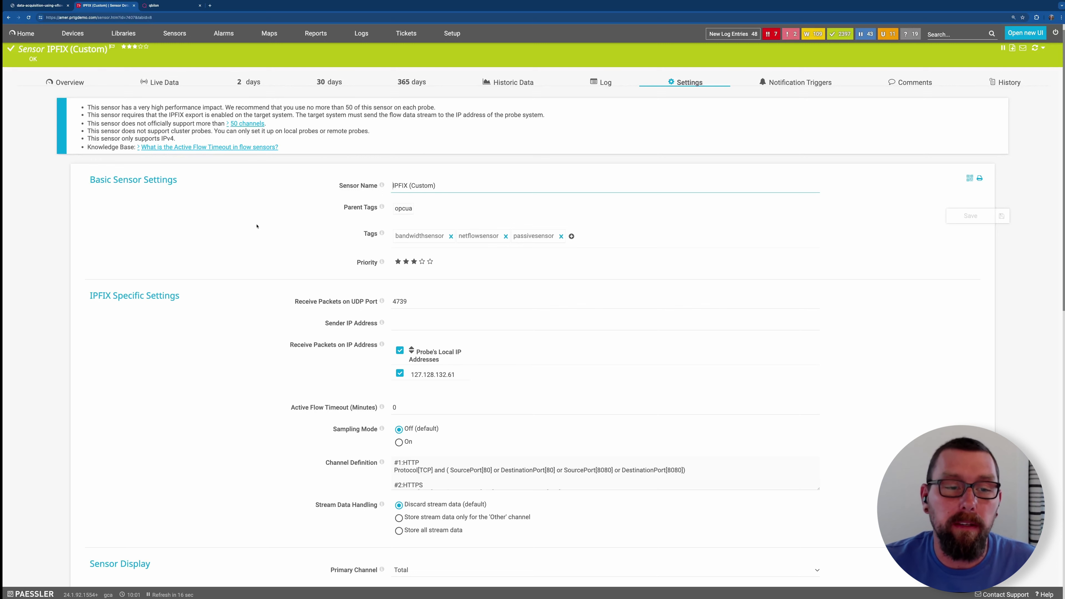
pyautogui.scroll(-1, 296, 418)
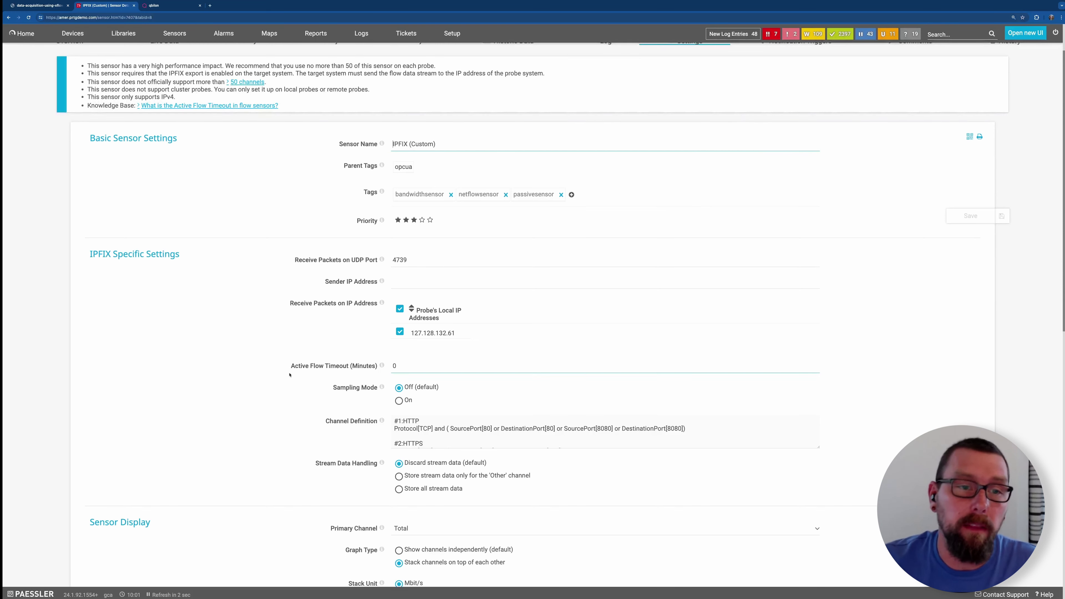
pyautogui.click(383, 261)
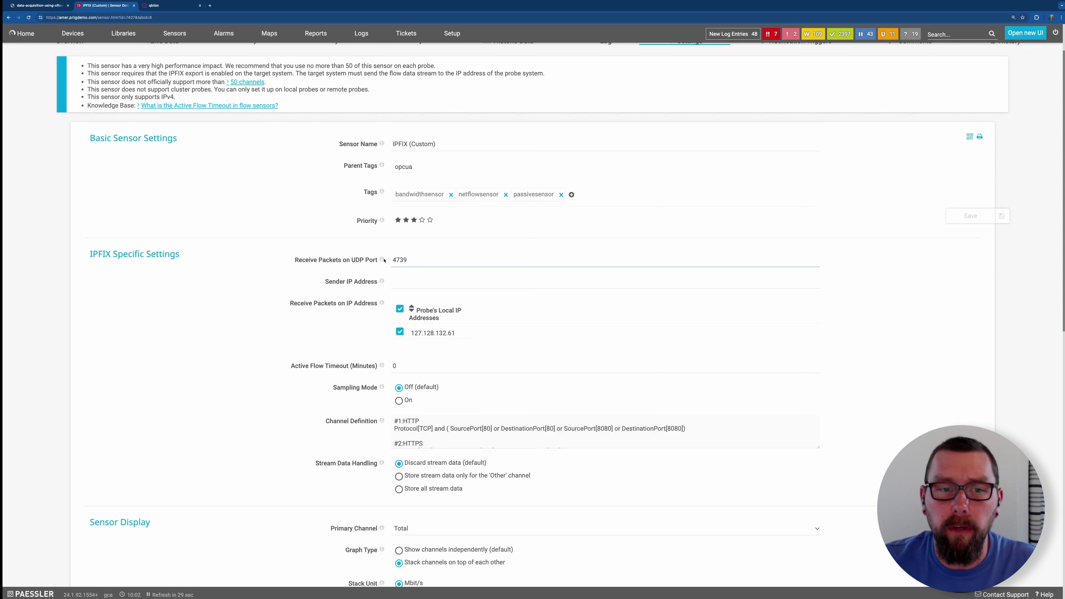
pyautogui.click(384, 260)
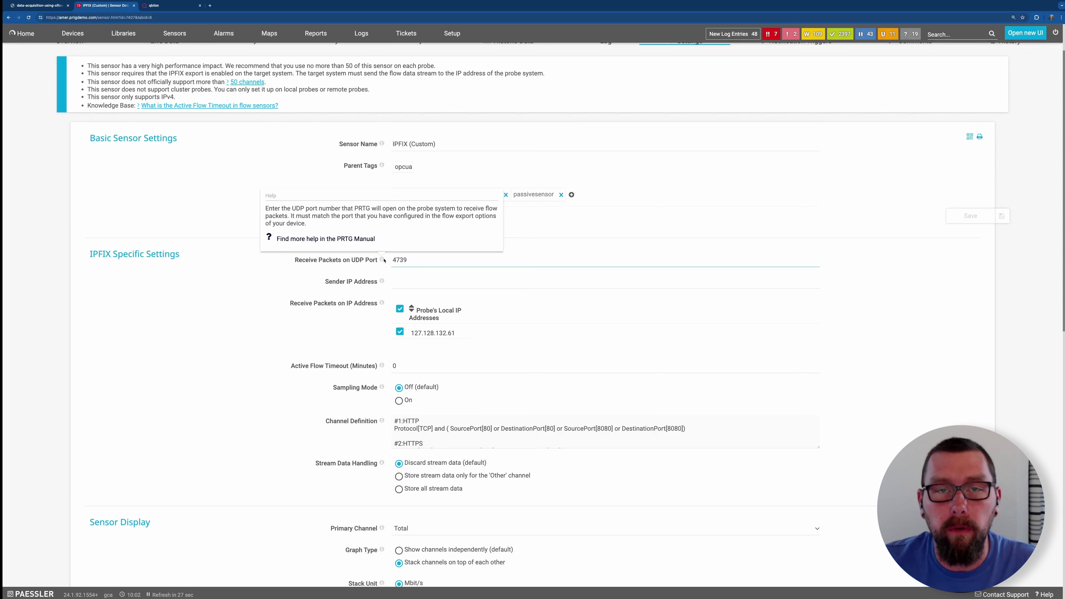
pyautogui.click(330, 284)
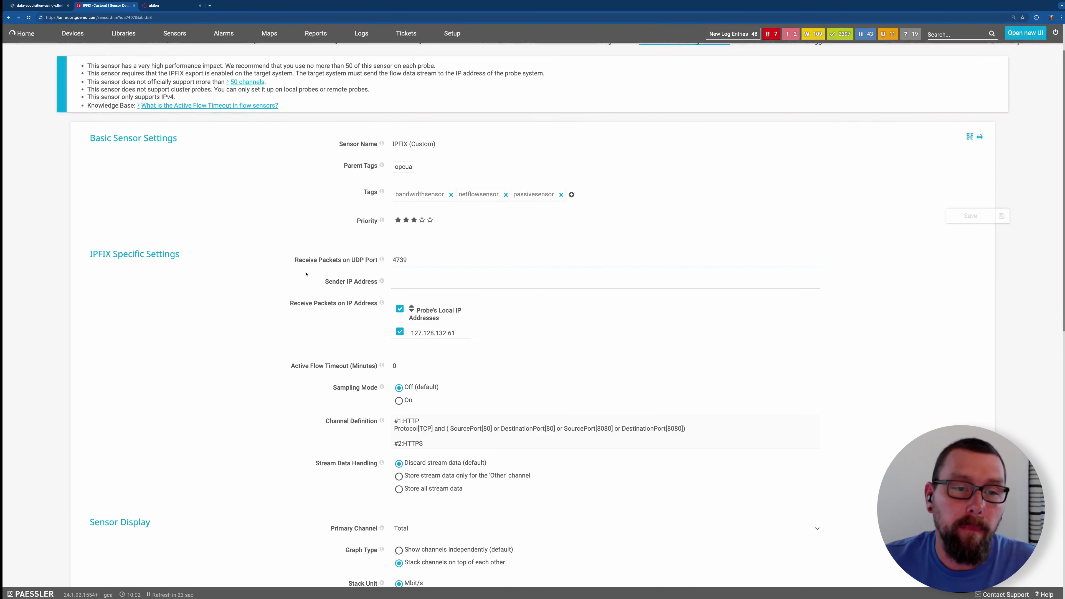
# Examine the packet-receiving IP address options and highlight the Active Flow Timeout value.
pyautogui.scroll(-2, 401, 227)
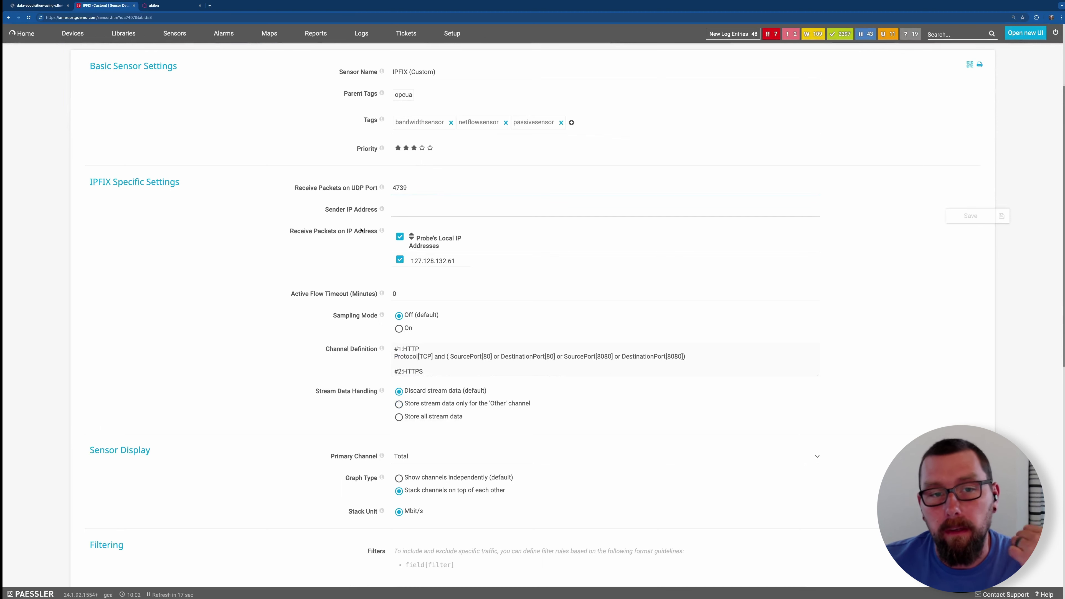
pyautogui.scroll(-1, 357, 240)
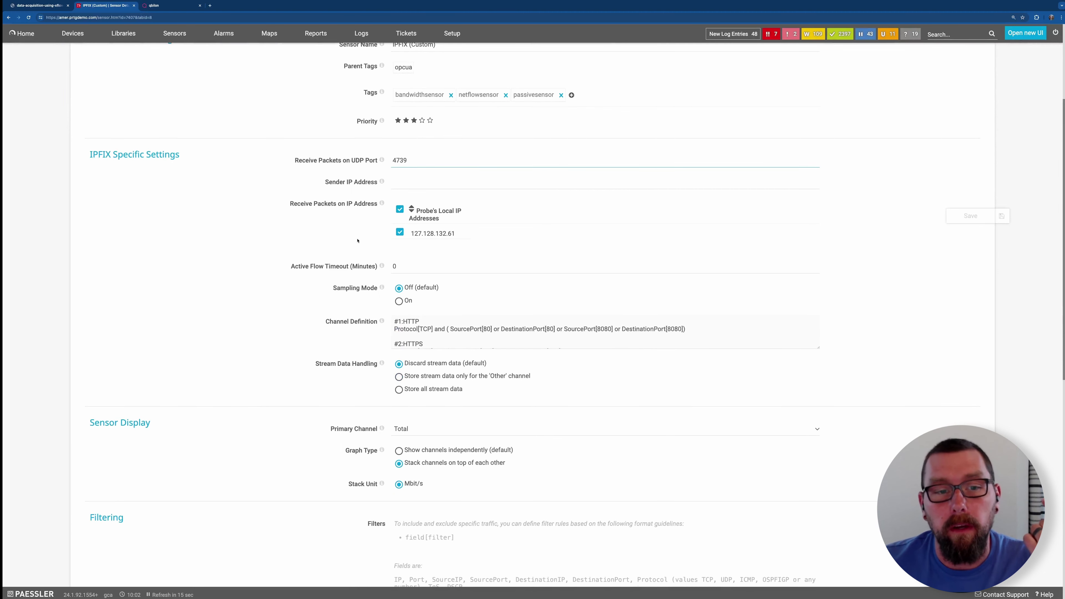
pyautogui.scroll(-1, 358, 238)
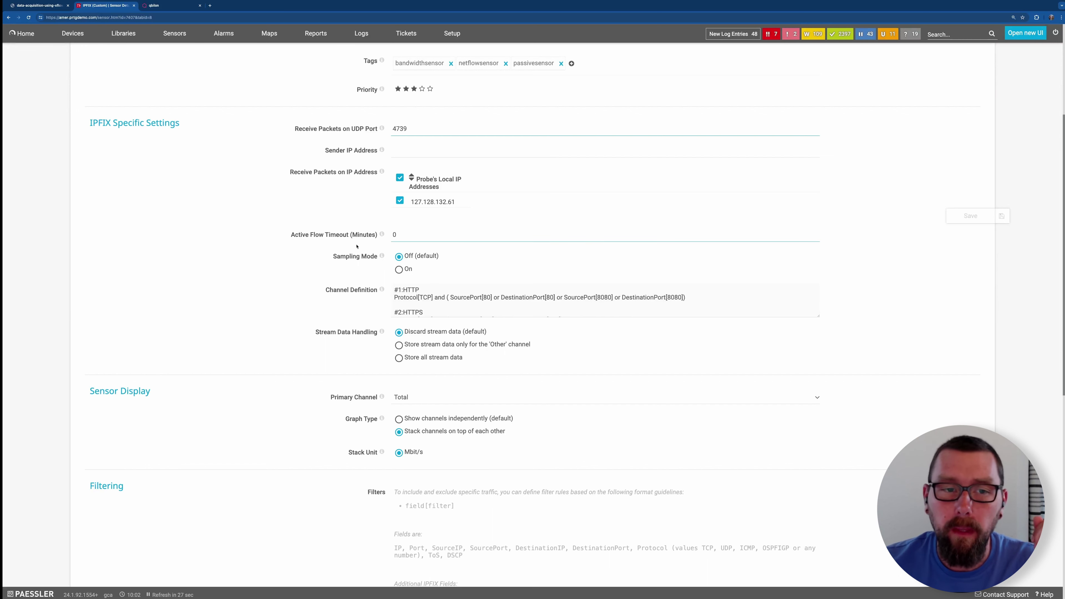
pyautogui.doubleClick(406, 235)
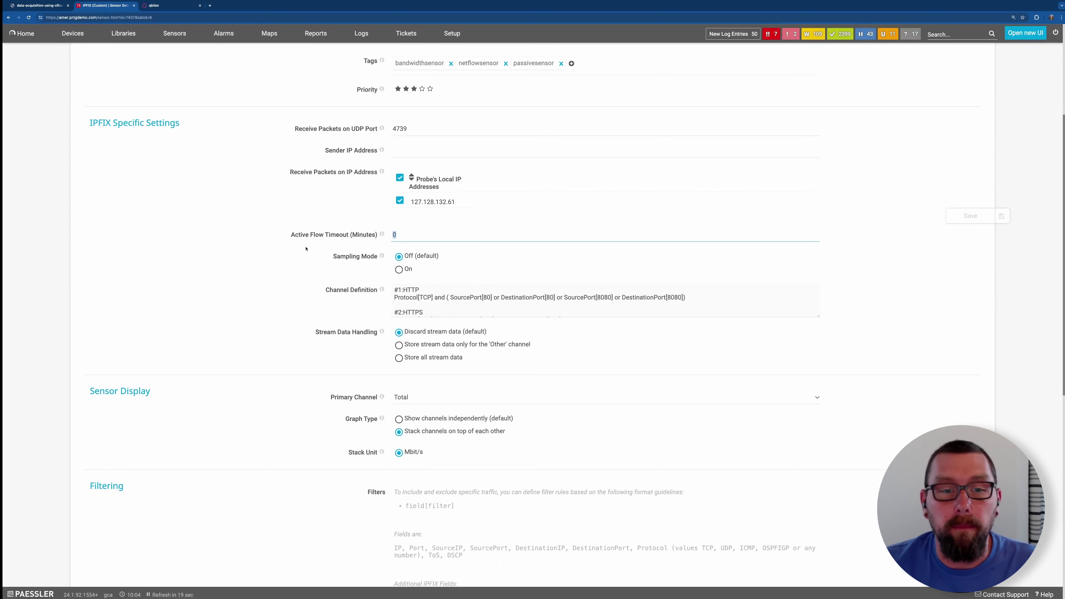
# Skim the rules inside the IPFIX (Custom) sensor's Channel Definition field and return to the first rule.
pyautogui.scroll(-2, 257, 244)
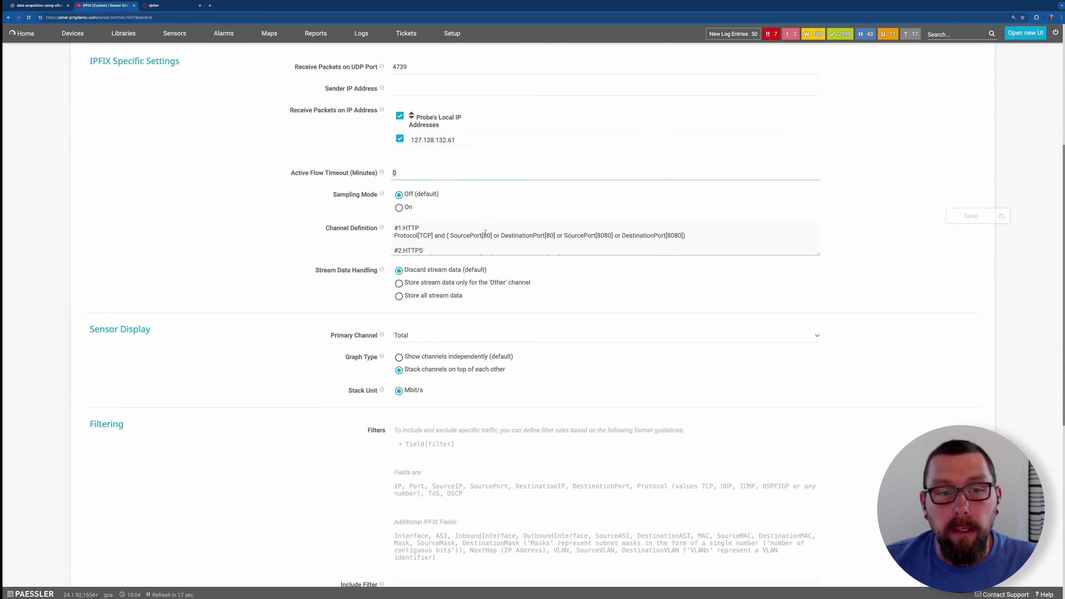
pyautogui.scroll(6, 295, 239)
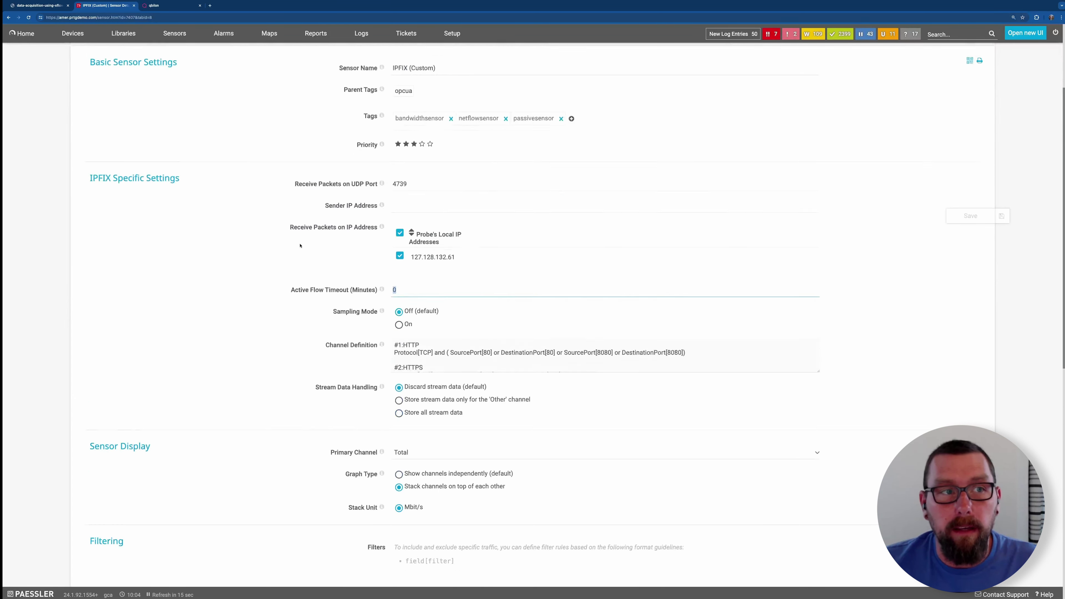
pyautogui.scroll(-8, 469, 286)
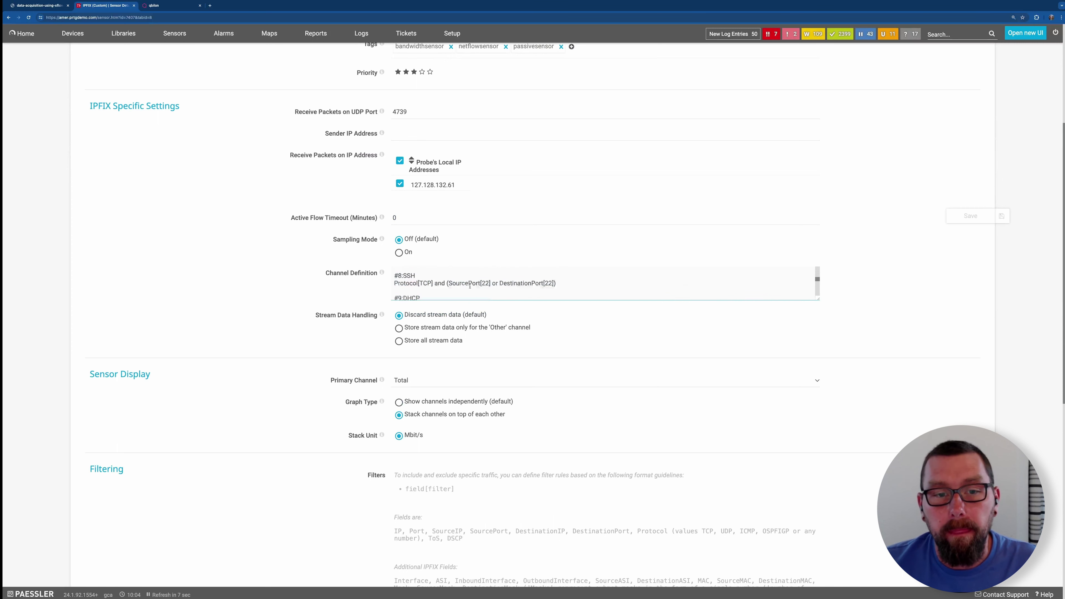
pyautogui.scroll(5, 465, 283)
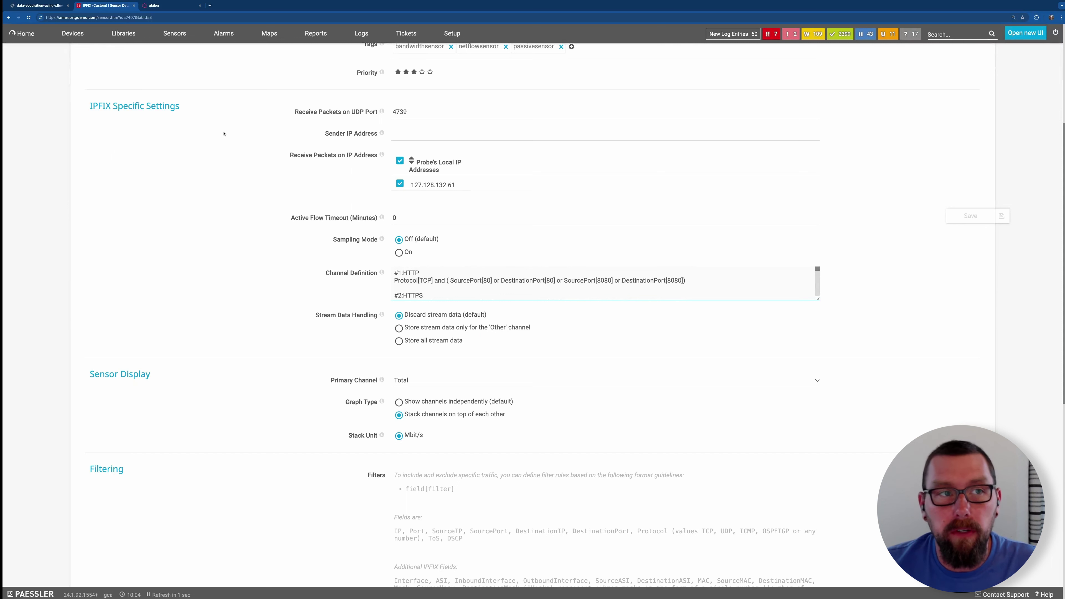
# List the sensors of type IPFIX in a separate browser tab and switch to it.
pyautogui.moveTo(175, 33)
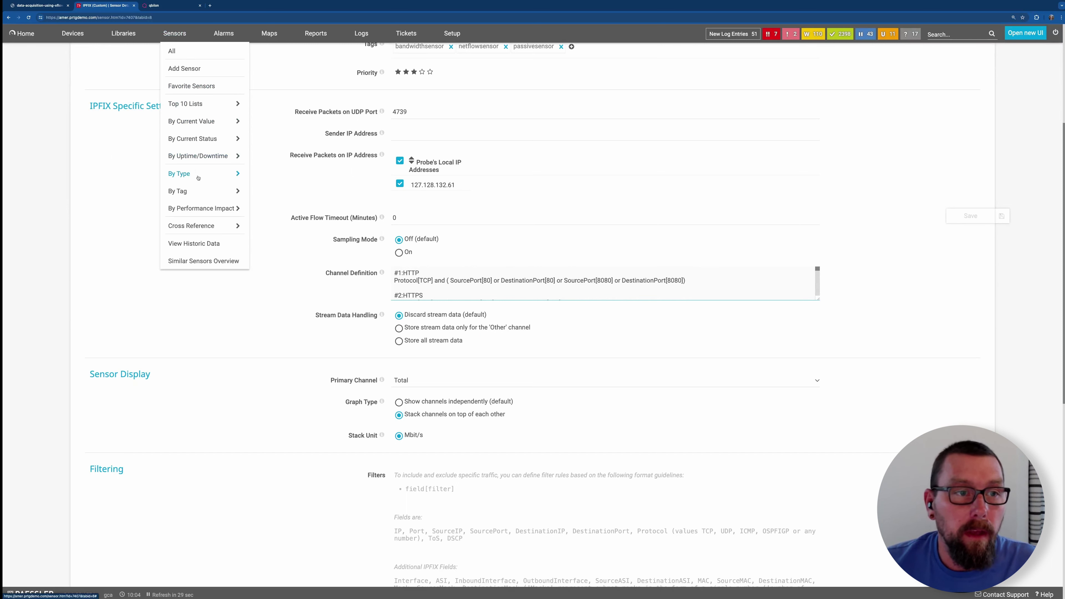
pyautogui.moveTo(199, 175)
pyautogui.moveTo(265, 317)
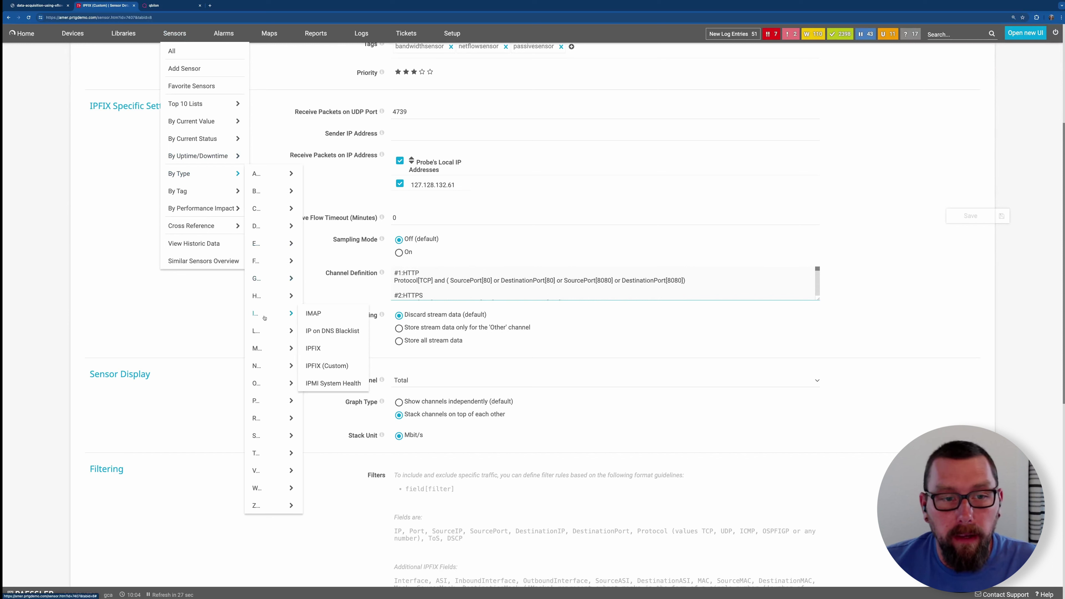
pyautogui.middleClick(322, 352)
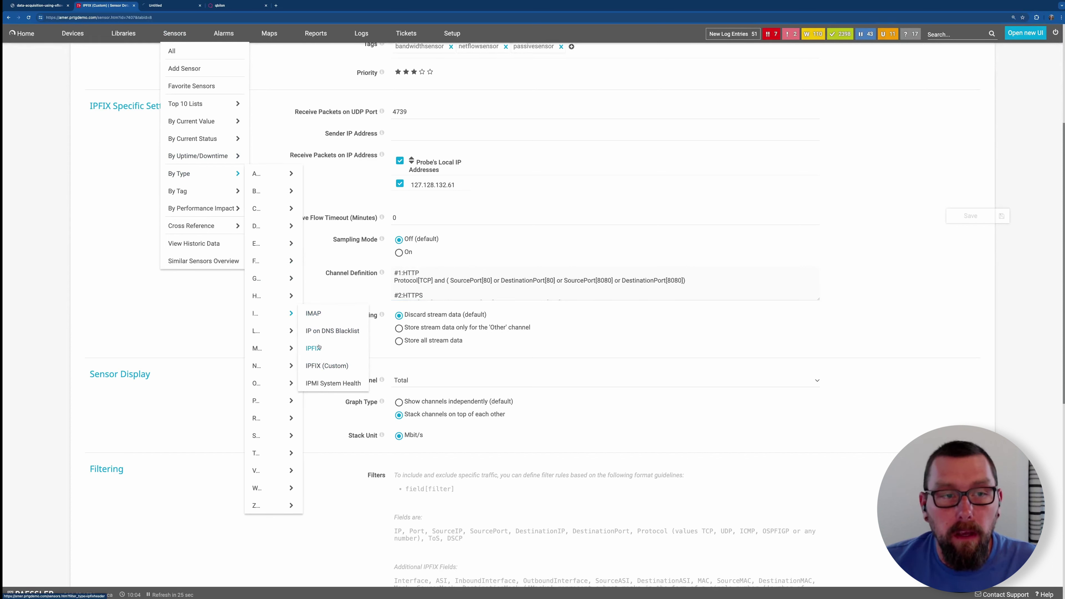
pyautogui.click(163, 7)
# Open the IPFIX (unfiltered) sensor's settings and examine the channel selection groups in its Channel Configuration.
pyautogui.click(107, 139)
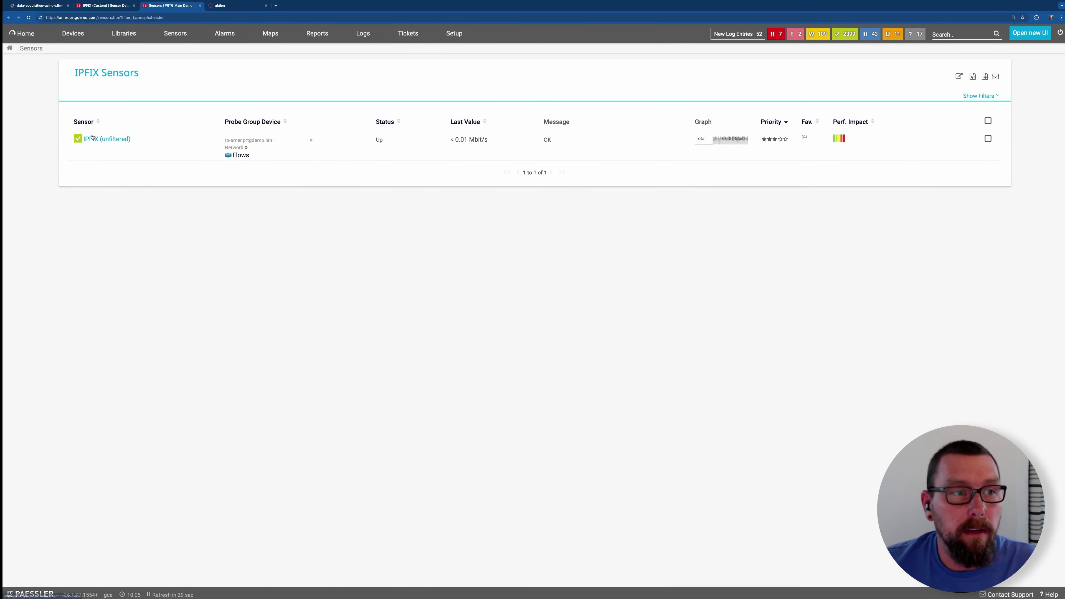
pyautogui.click(690, 95)
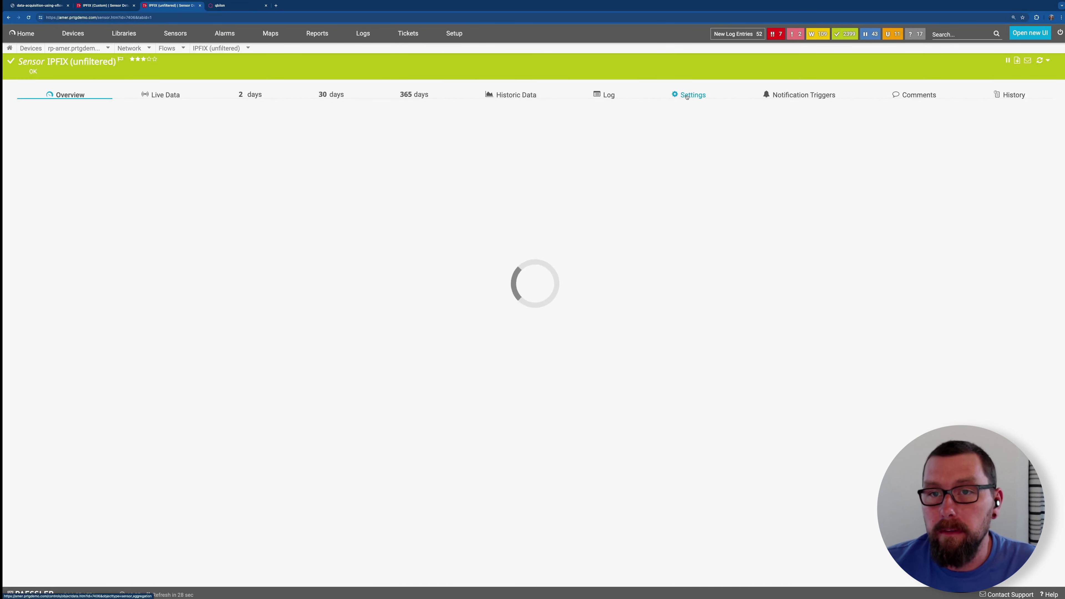
pyautogui.scroll(-5, 406, 303)
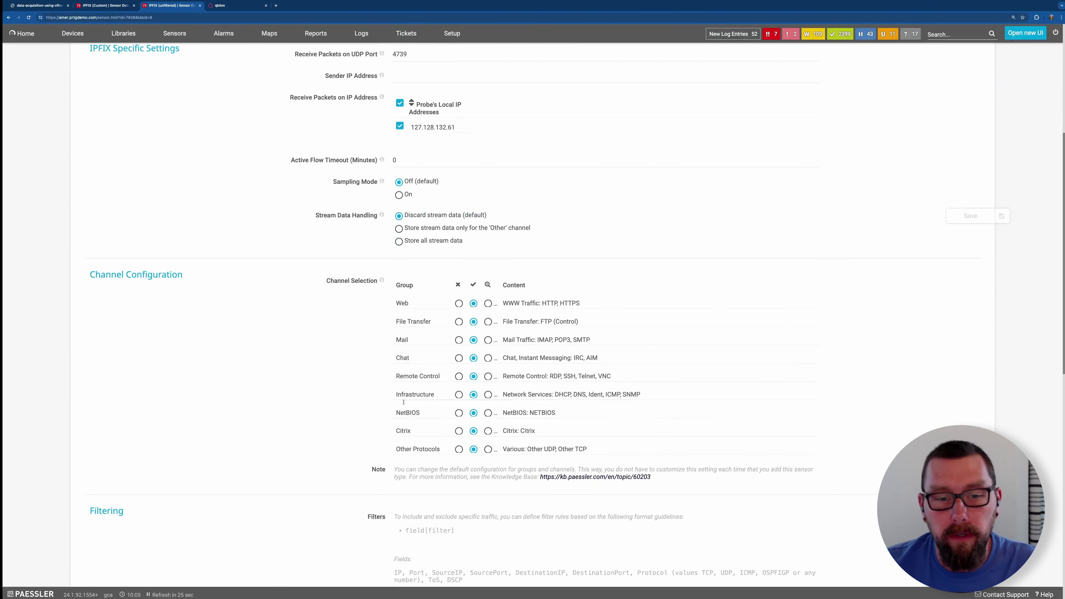
# Return to the IPFIX (Custom) sensor's settings and enlarge the Channel Definition field to show more rules at once.
pyautogui.click(93, 7)
pyautogui.scroll(-1, 526, 272)
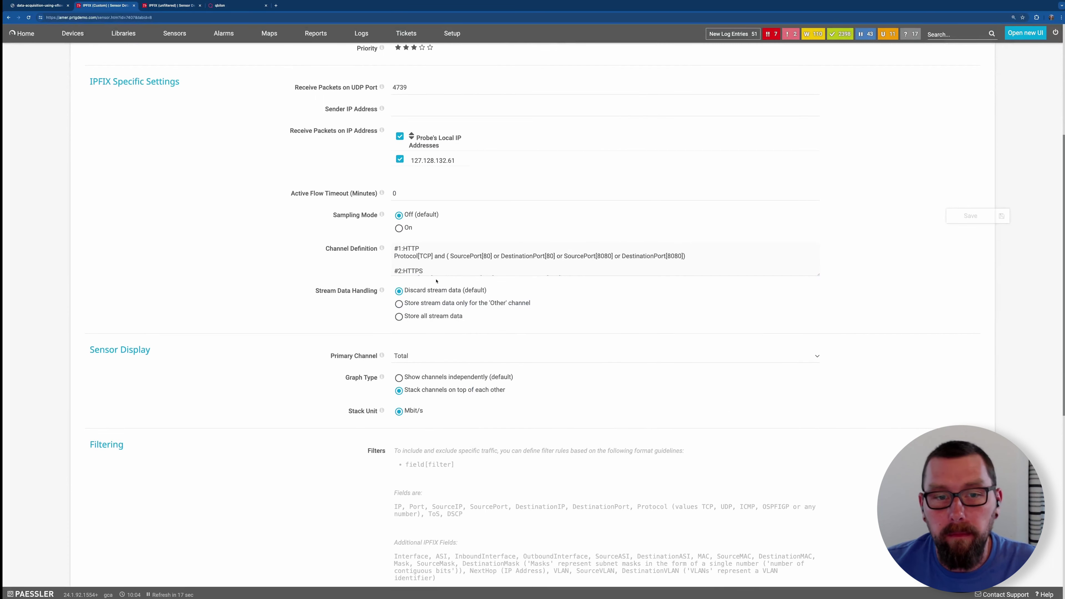
pyautogui.moveTo(820, 276); pyautogui.dragTo(819, 454)
pyautogui.scroll(-1, 613, 254)
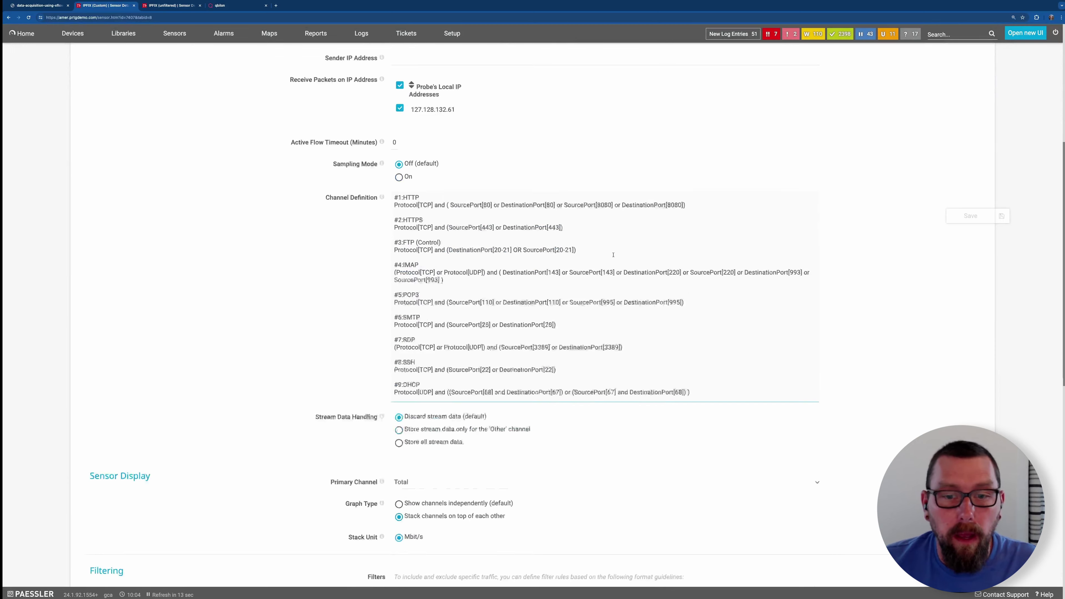
# Read through the channel definition rules, highlighting those from #4:IMAP to #7:RDP and continuing down to #18:OtherTCP.
pyautogui.scroll(-1, 613, 255)
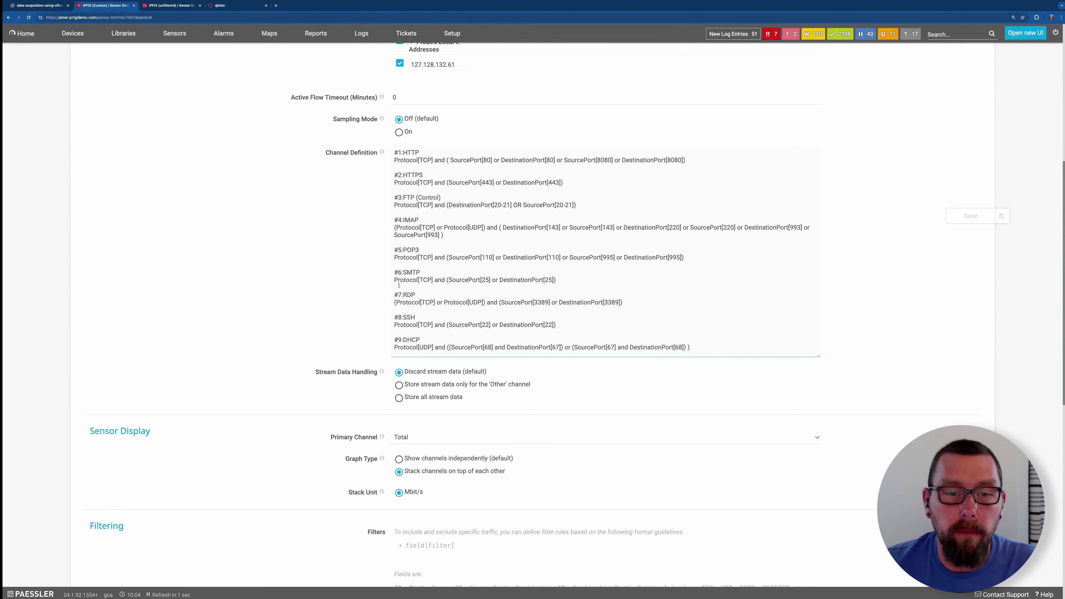
pyautogui.scroll(-2, 398, 285)
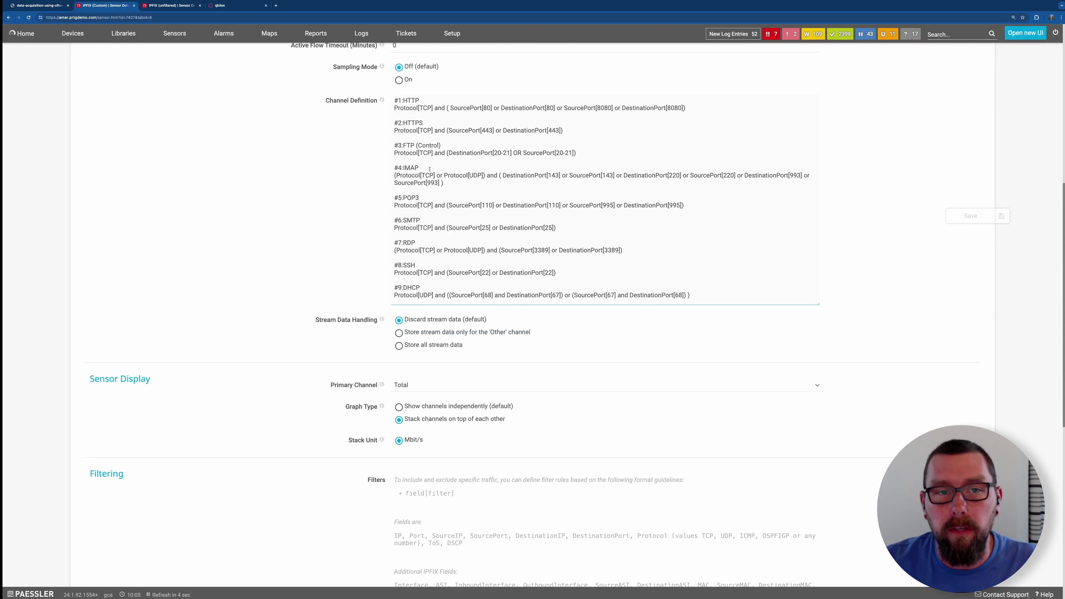
pyautogui.moveTo(399, 167); pyautogui.dragTo(511, 243)
pyautogui.click(512, 244)
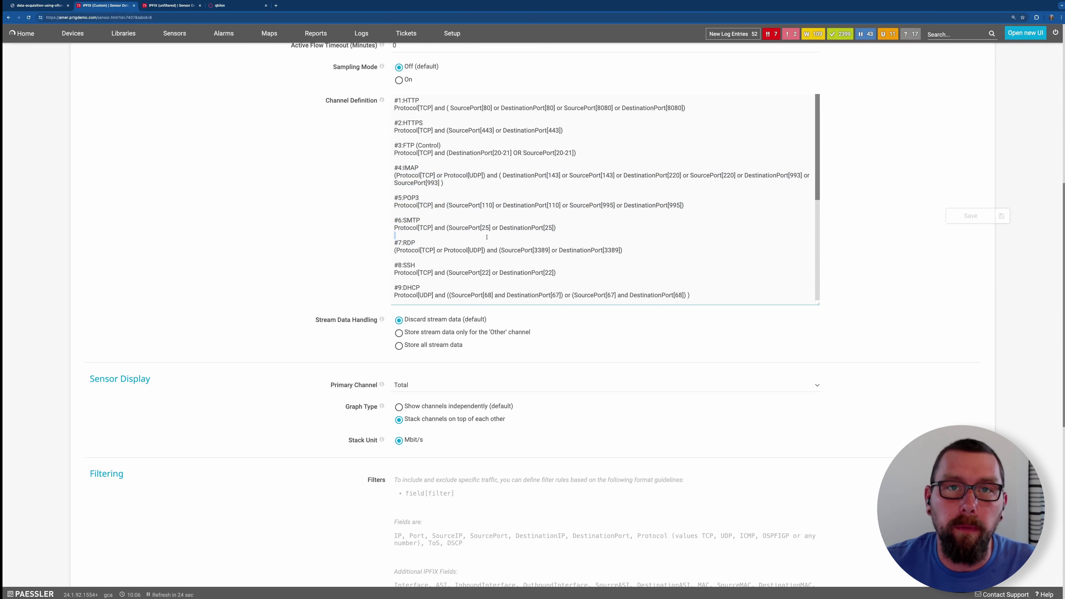
pyautogui.scroll(-5, 443, 244)
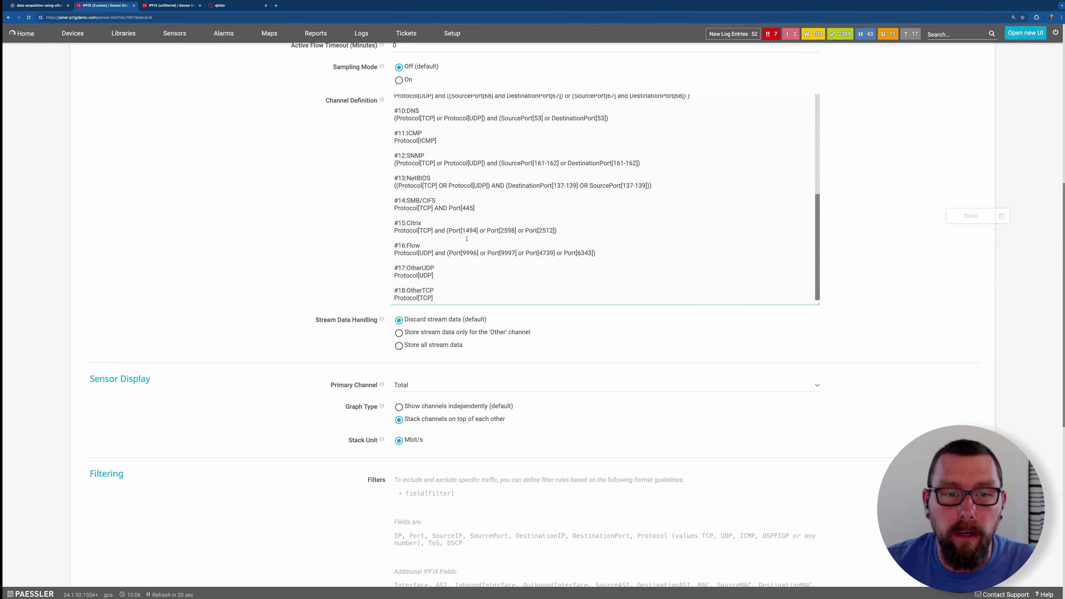
pyautogui.scroll(-1, 352, 244)
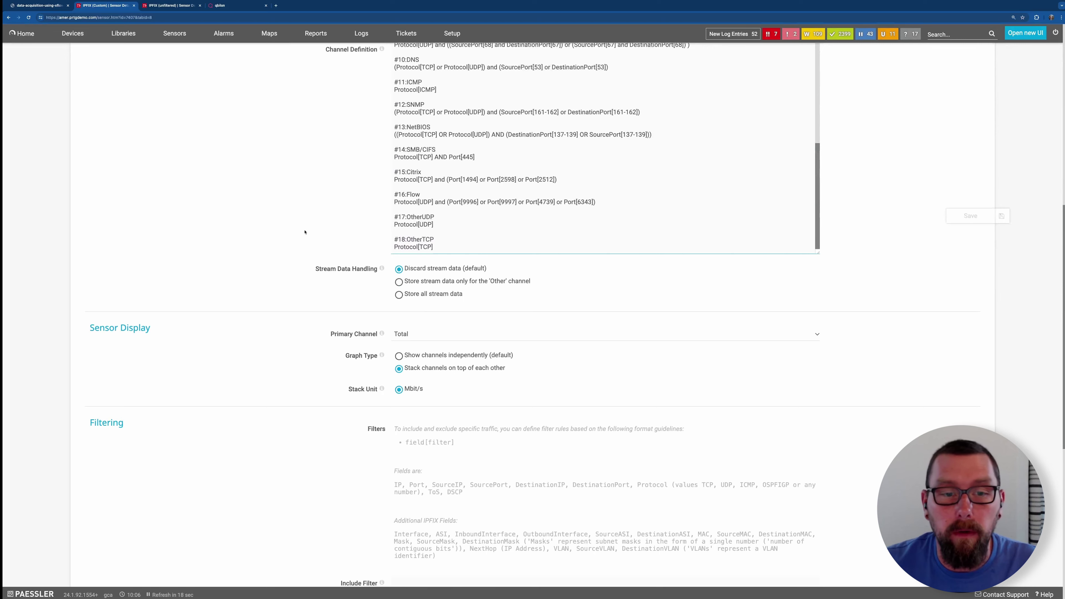
# Examine the IPFIX (Custom) sensor's filter settings, highlighting the Additional IPFIX Fields heading, and return to the sensor's overview.
pyautogui.scroll(-5, 294, 229)
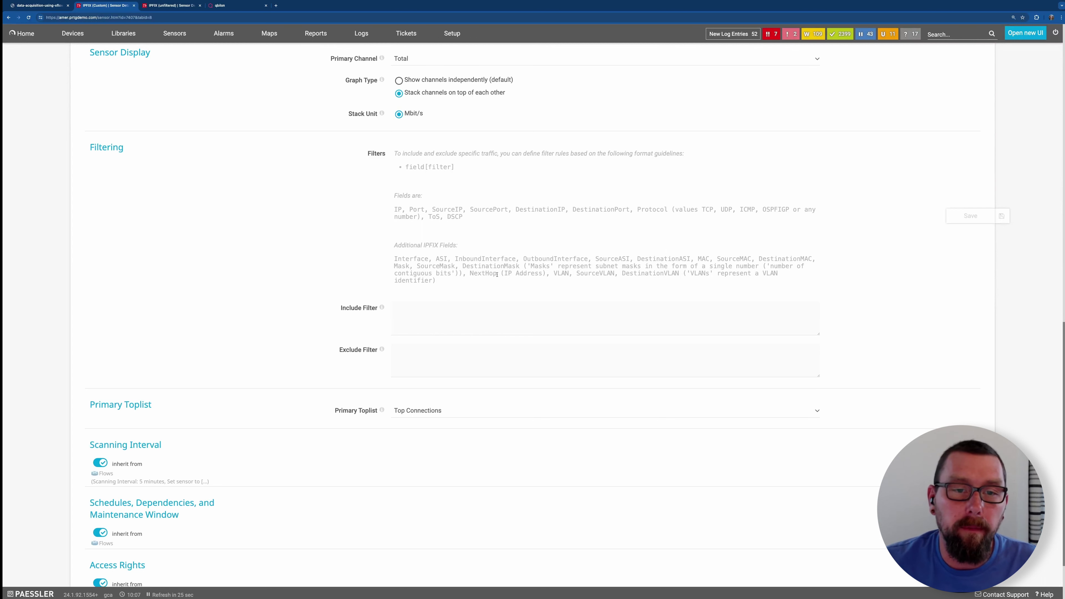
pyautogui.moveTo(397, 246); pyautogui.dragTo(448, 246)
pyautogui.click(412, 266)
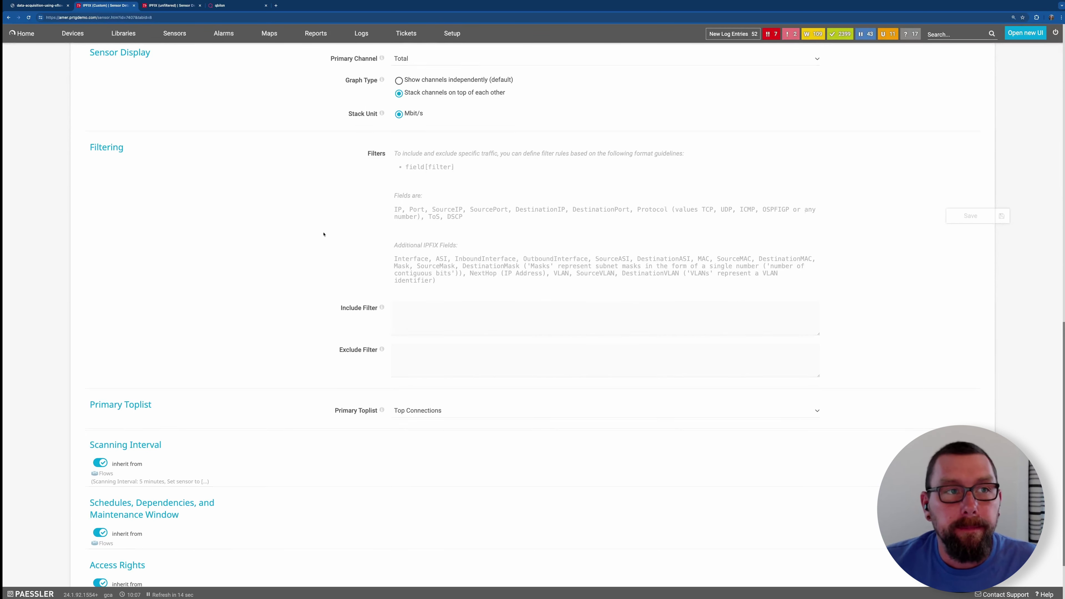
pyautogui.scroll(3, 324, 234)
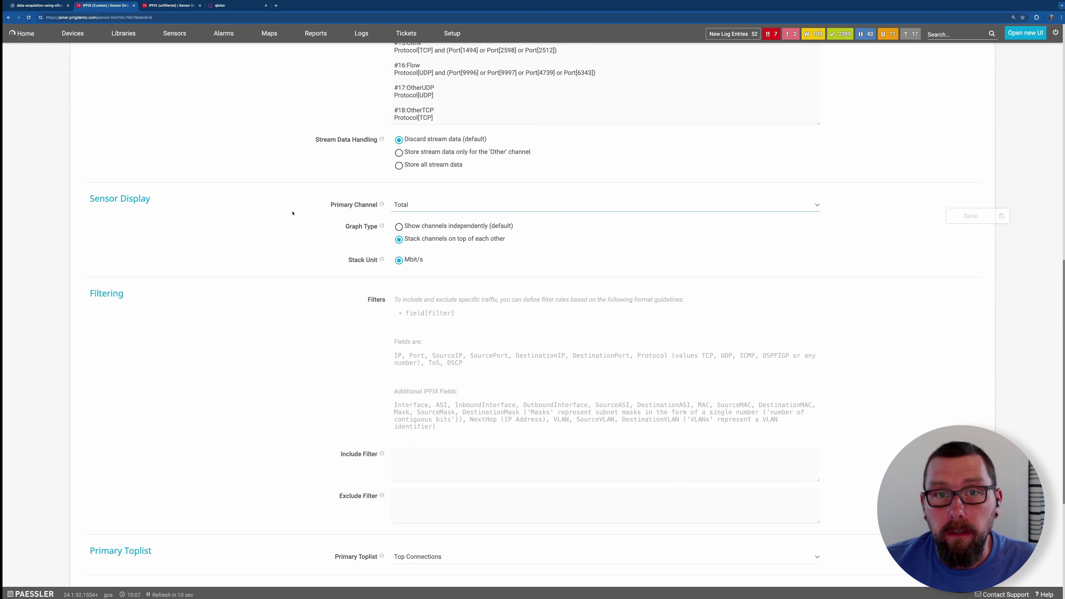
pyautogui.scroll(15, 292, 213)
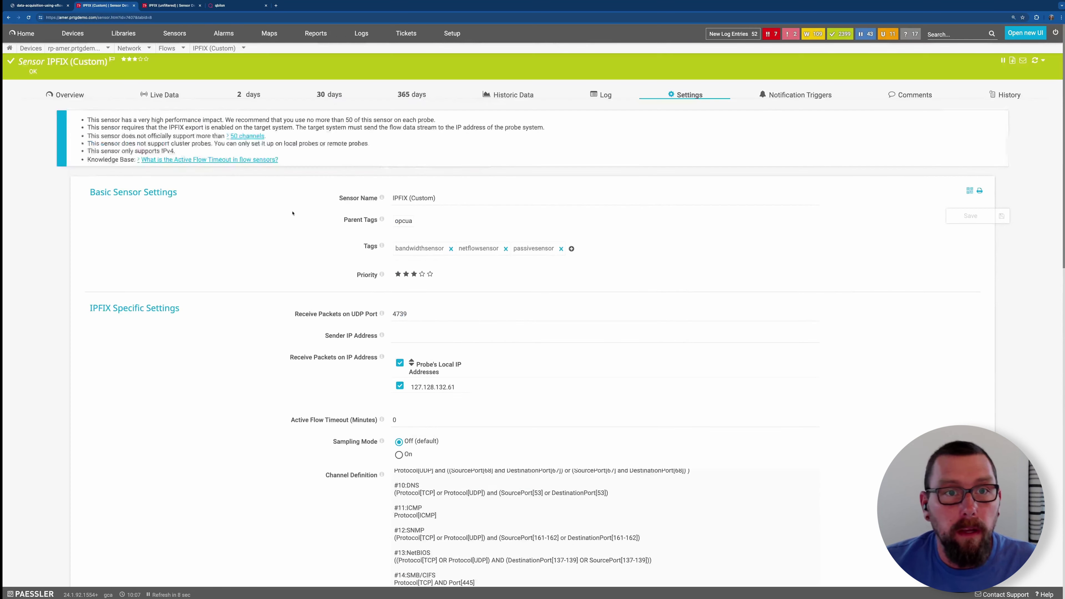
pyautogui.click(67, 94)
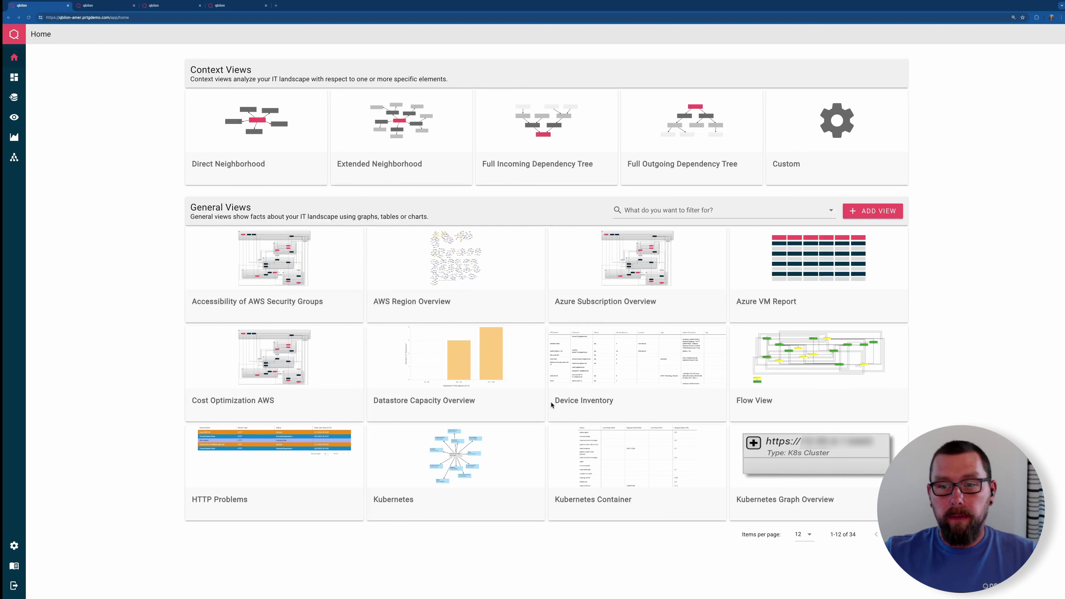
# In Qbilon's Data Management, open the form for a new PRTG data source and examine its settings, starting at Host.
pyautogui.click(105, 6)
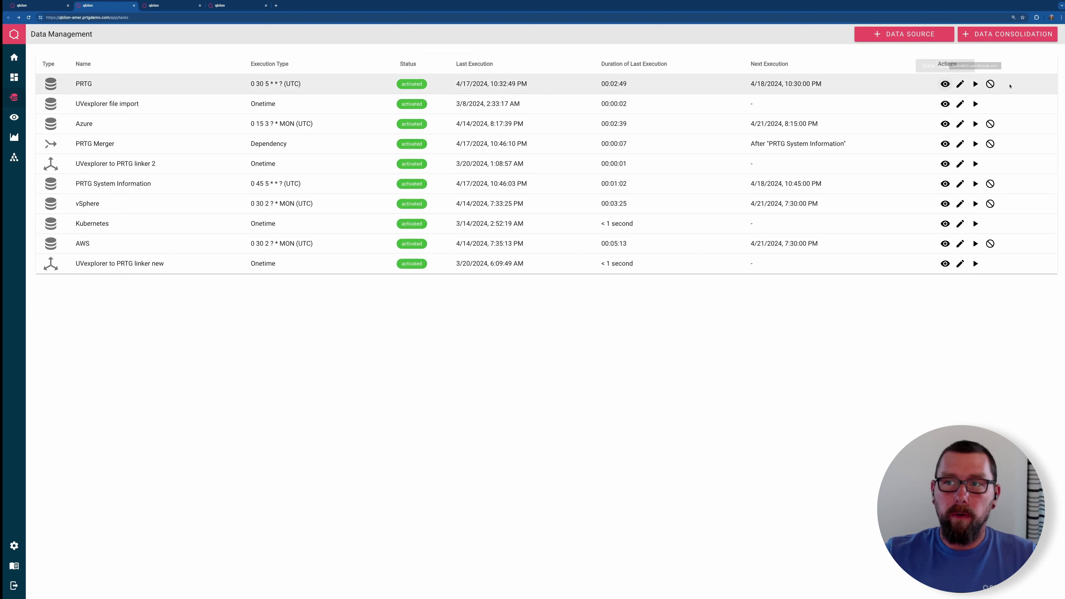
pyautogui.click(173, 7)
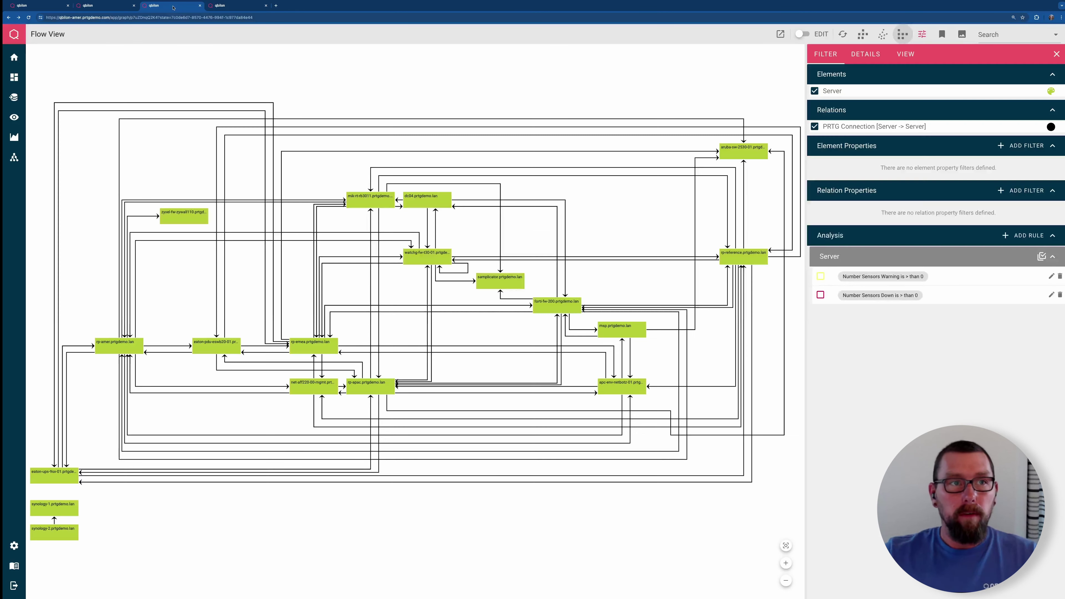
pyautogui.click(105, 6)
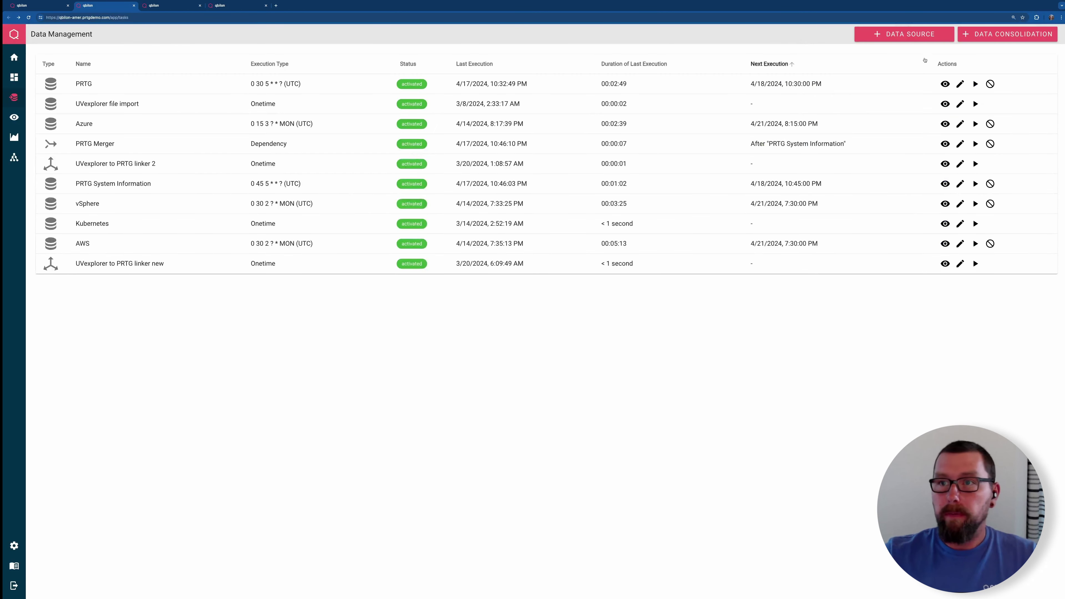
pyautogui.click(932, 39)
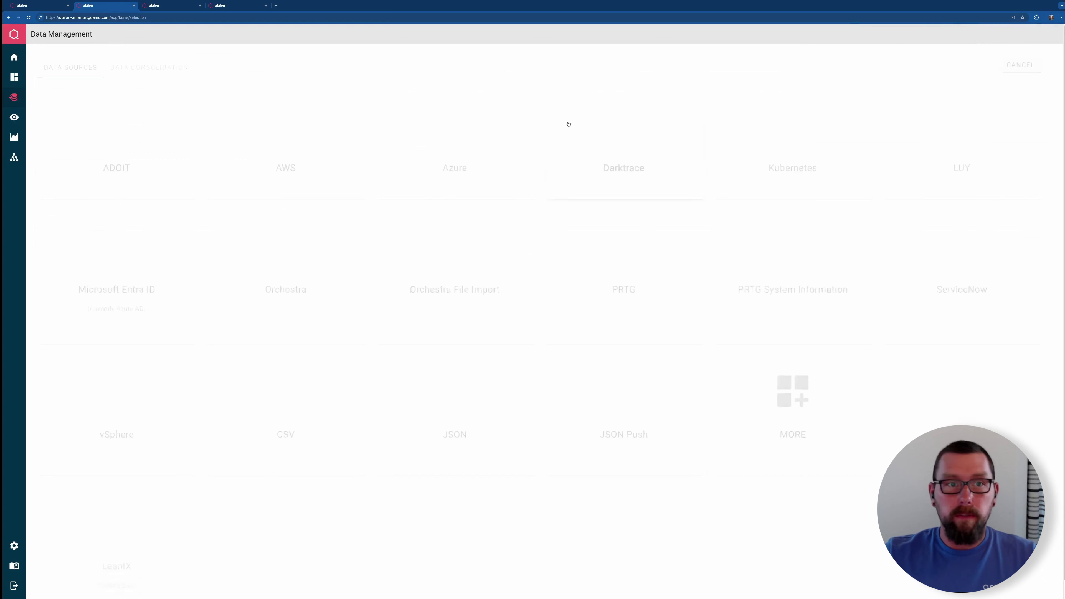
pyautogui.click(674, 257)
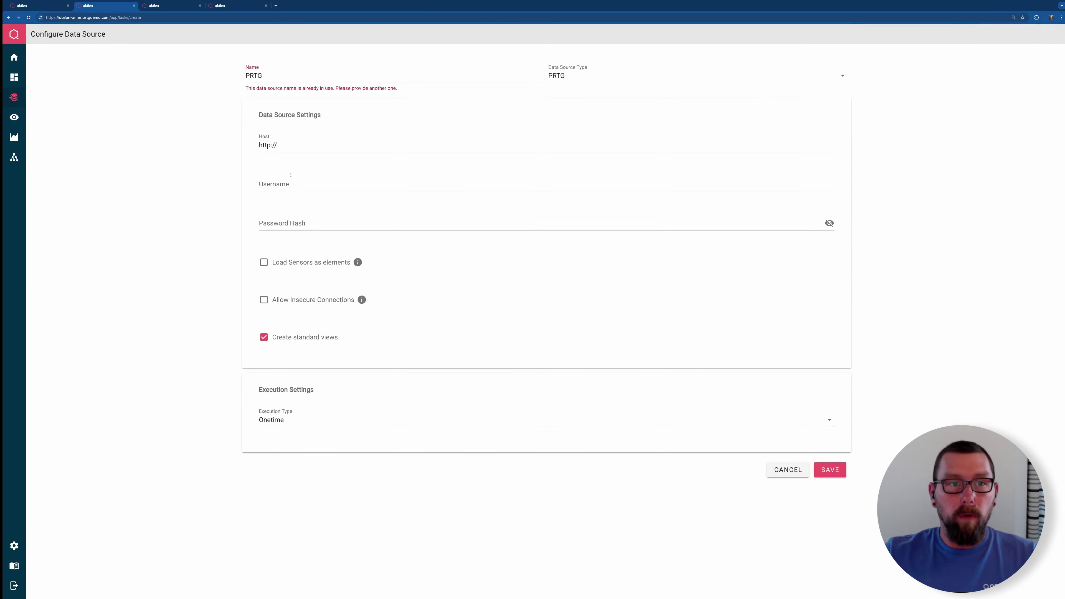
pyautogui.click(303, 147)
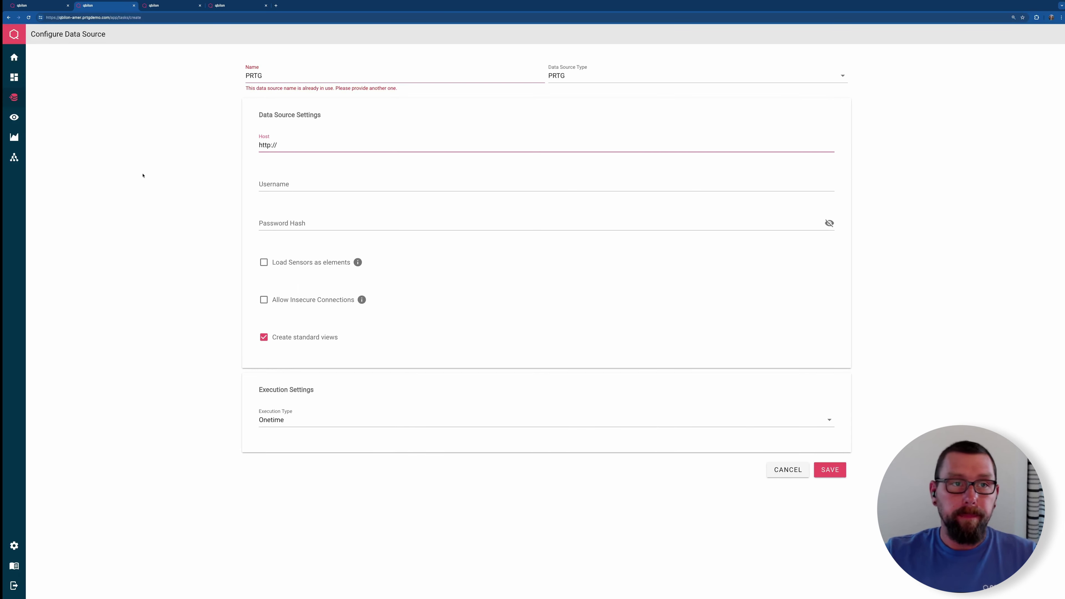
# In the Flow View, inspect the details of the PRTG connection from mik-rt-rb3011.prtgdemo.lan to samplicator.prtgdemo.lan and clear the selection.
pyautogui.click(167, 5)
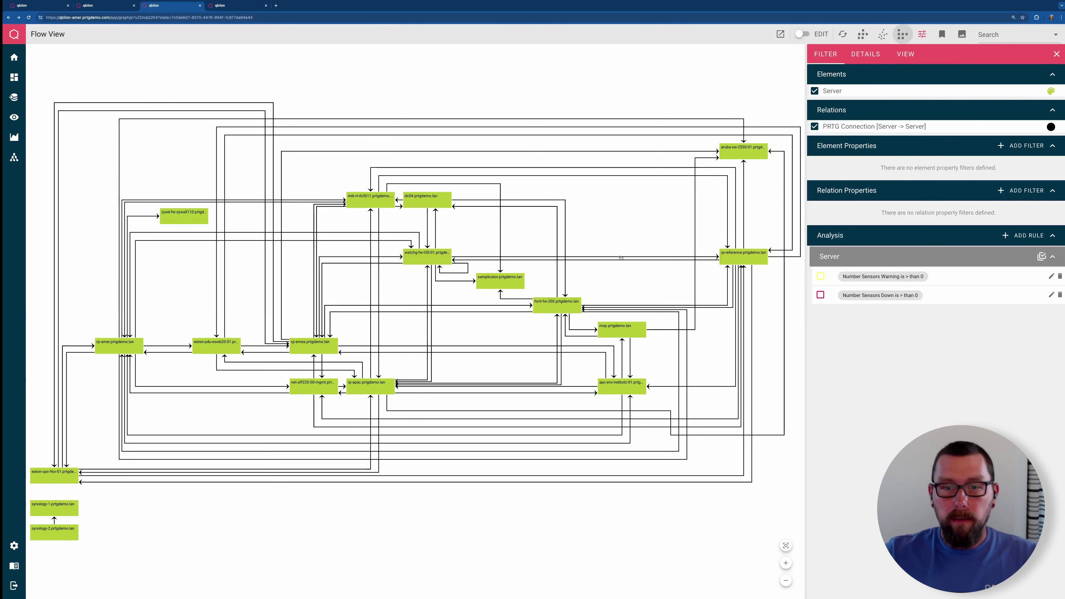
pyautogui.click(500, 233)
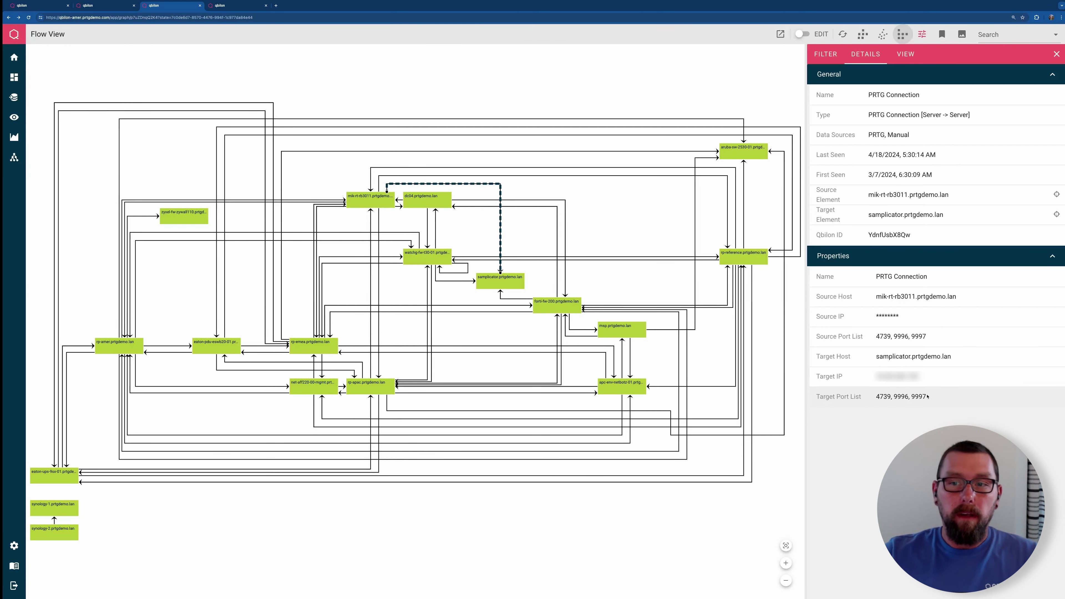
pyautogui.click(574, 199)
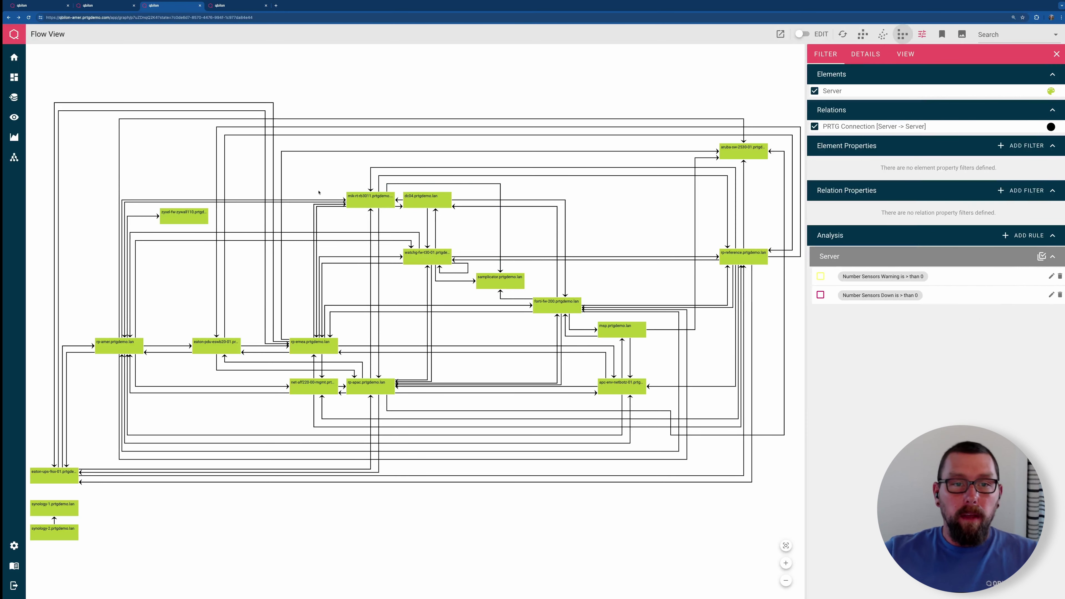
# Inspect the samplicator.prtgdemo.lan server's details, highlighting its data sources and reading through its properties down to the relations.
pyautogui.click(509, 287)
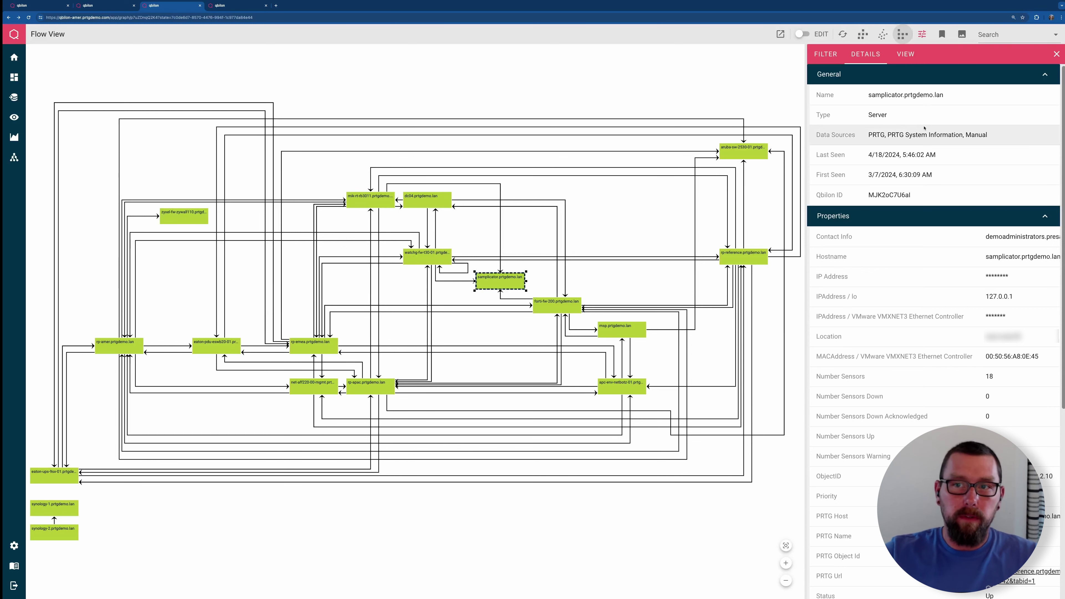
pyautogui.moveTo(871, 135); pyautogui.dragTo(982, 135)
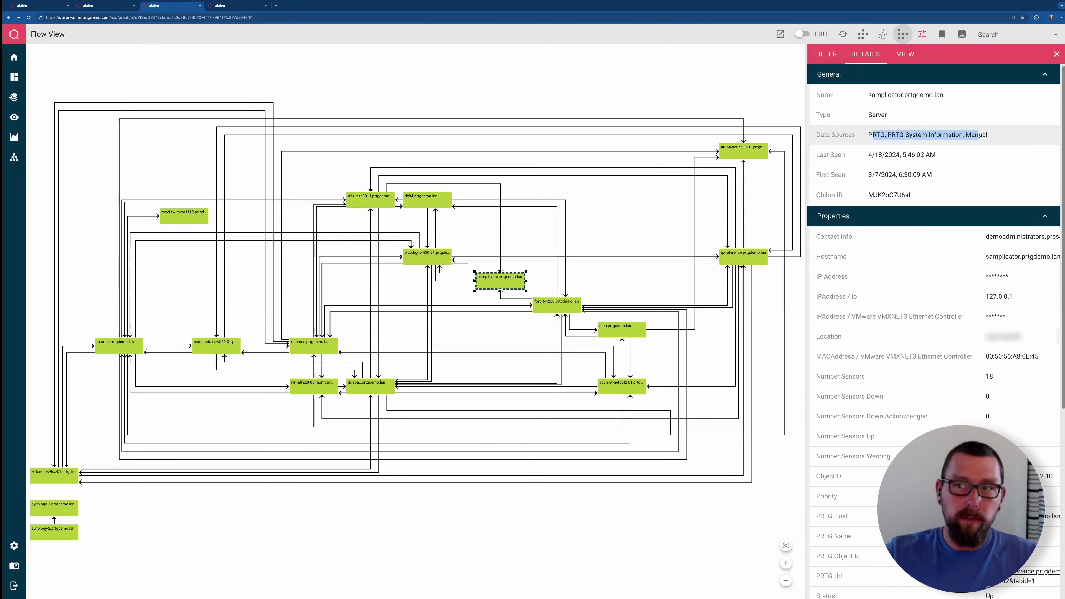
pyautogui.doubleClick(976, 135)
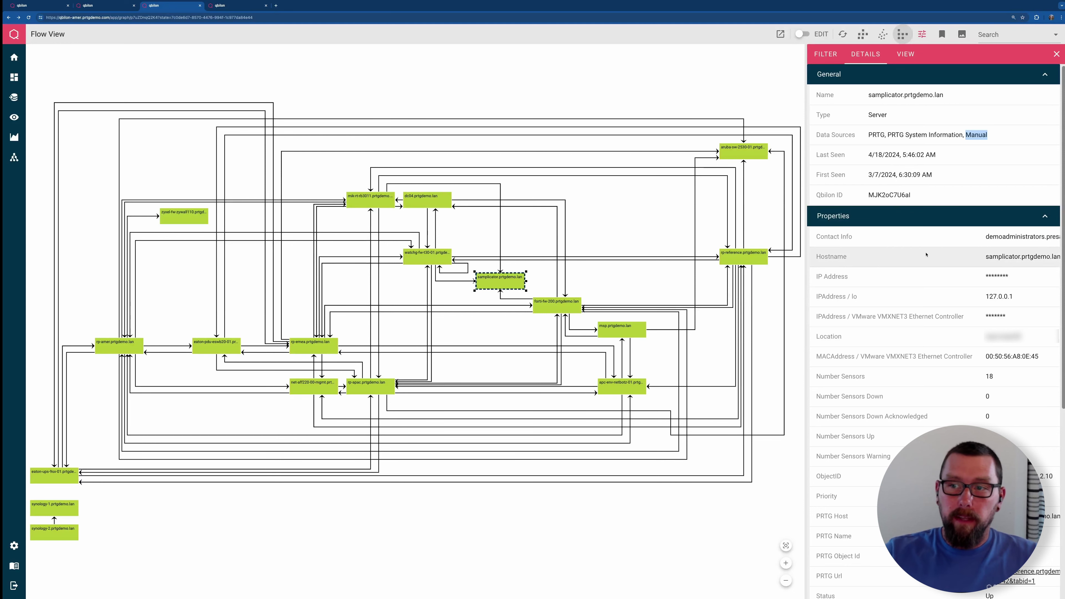
pyautogui.scroll(-2, 905, 294)
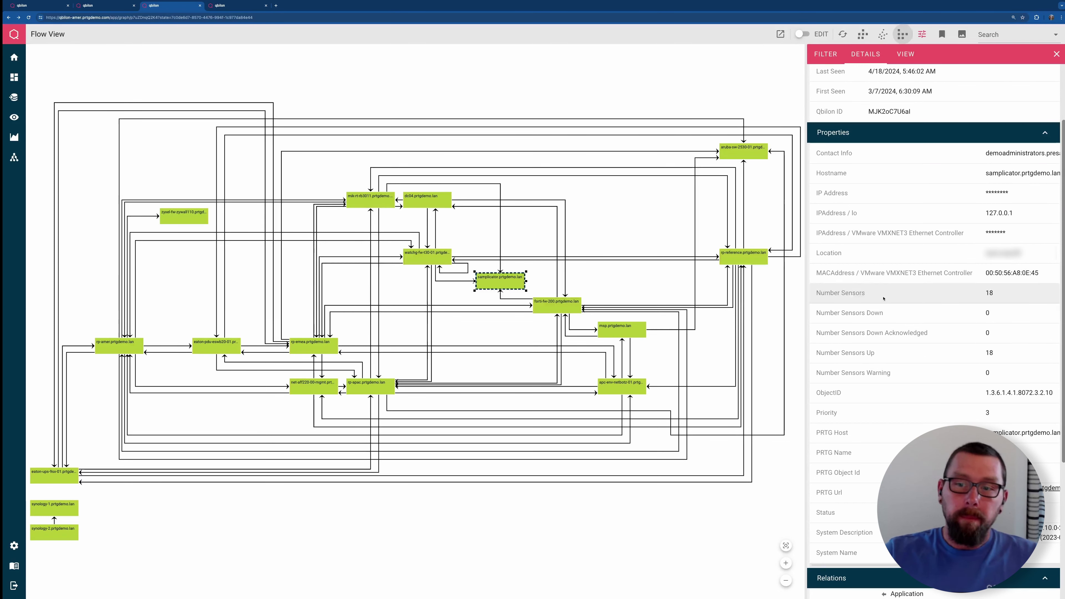
pyautogui.scroll(-2, 887, 357)
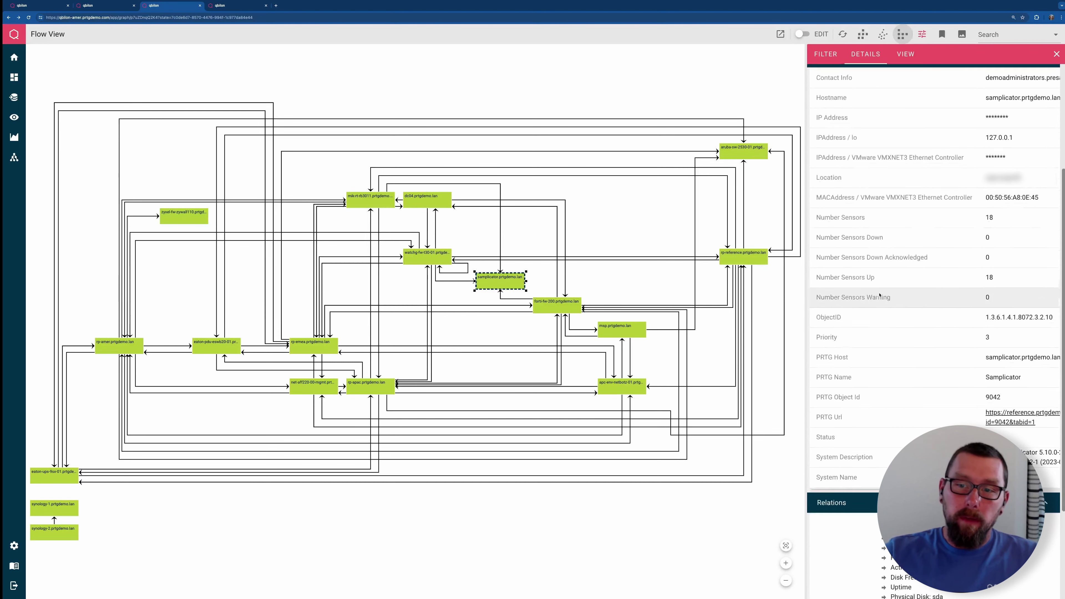
pyautogui.scroll(-3, 876, 323)
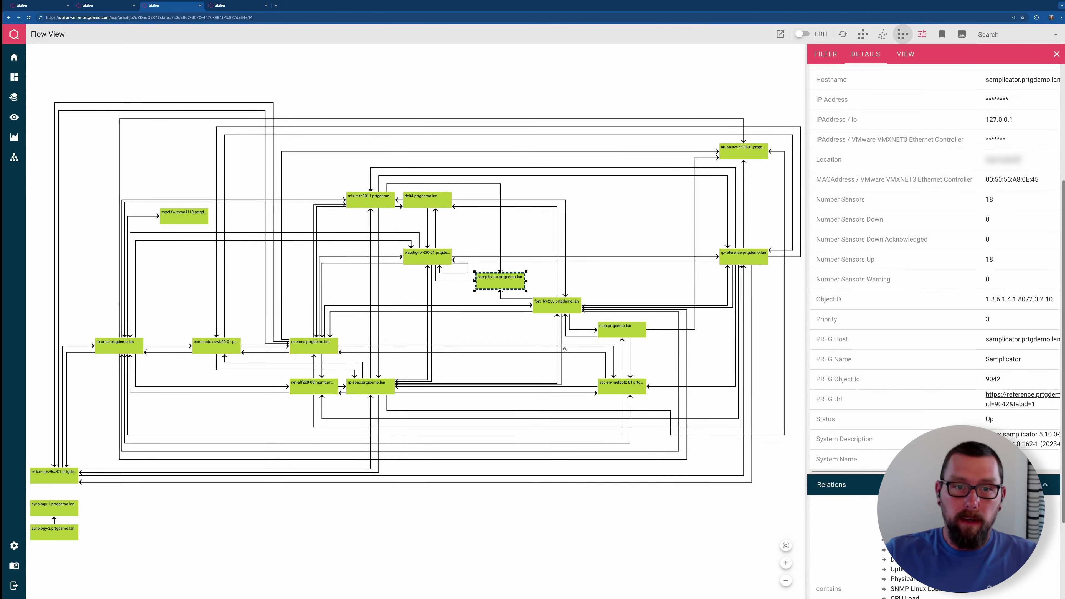
# Deselect the server and enable both analysis rules, marking servers with warning sensors above 0 and down sensors above 0.
pyautogui.click(631, 228)
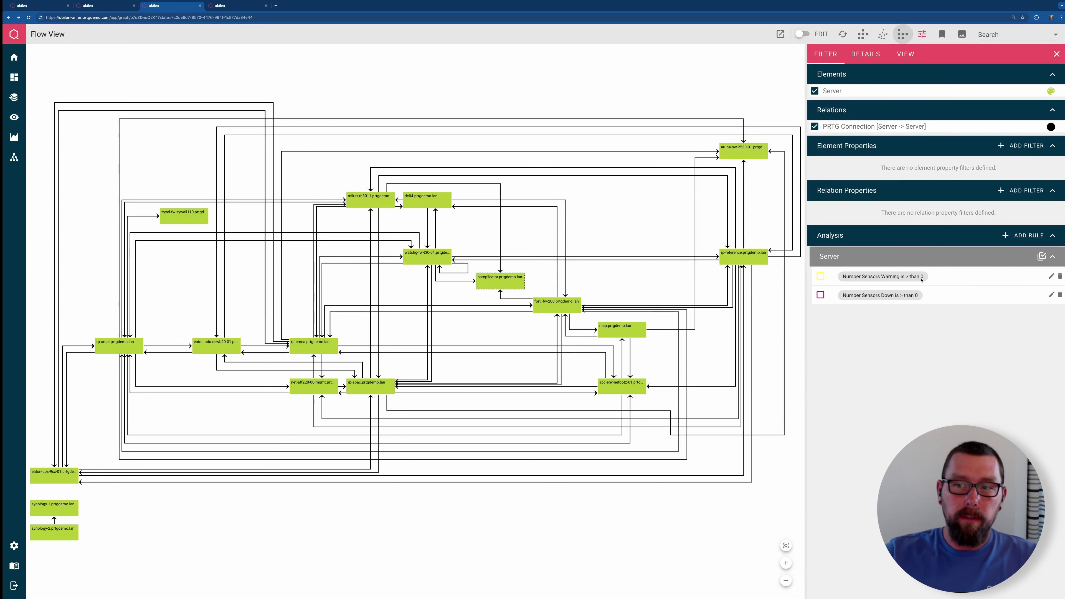
pyautogui.click(821, 277)
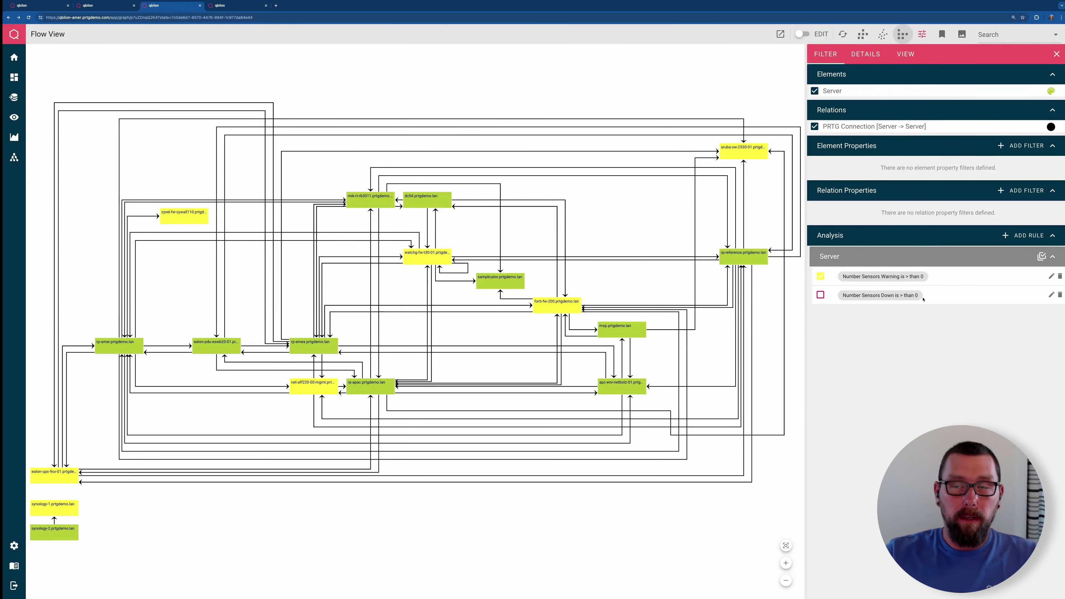
pyautogui.click(821, 295)
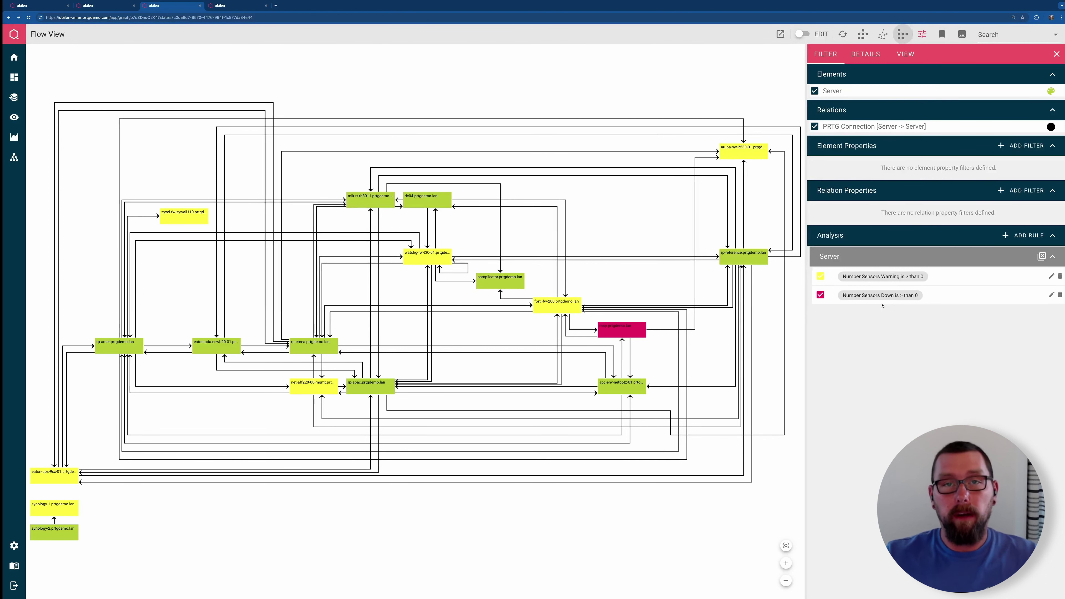
# View the AWS Region Overview graph and open Data Management's selection of available data source types.
pyautogui.hotkey('ctrl', '1')
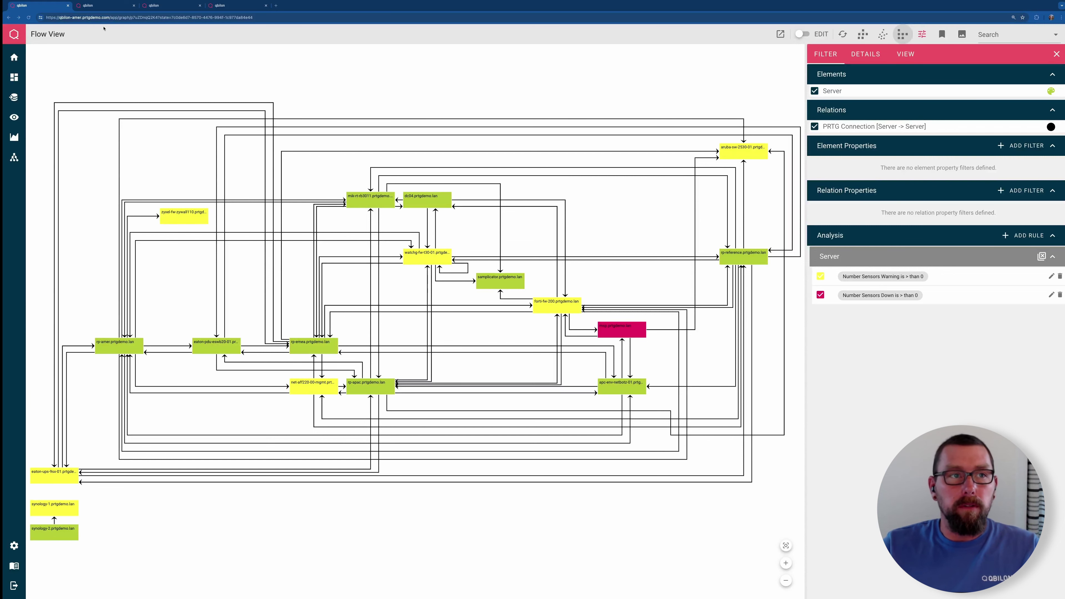
pyautogui.click(115, 8)
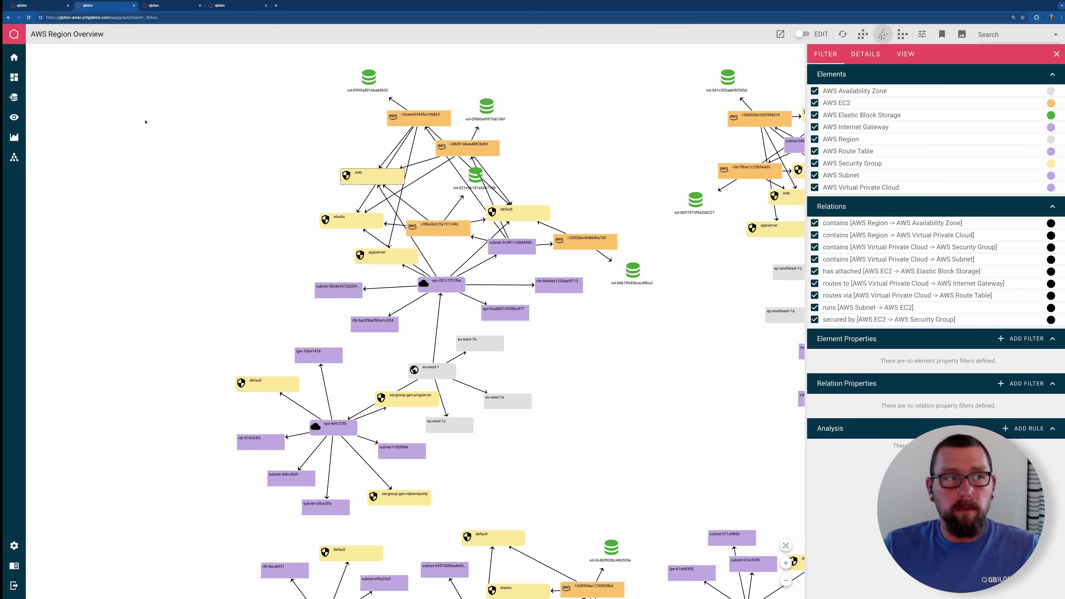
pyautogui.click(19, 97)
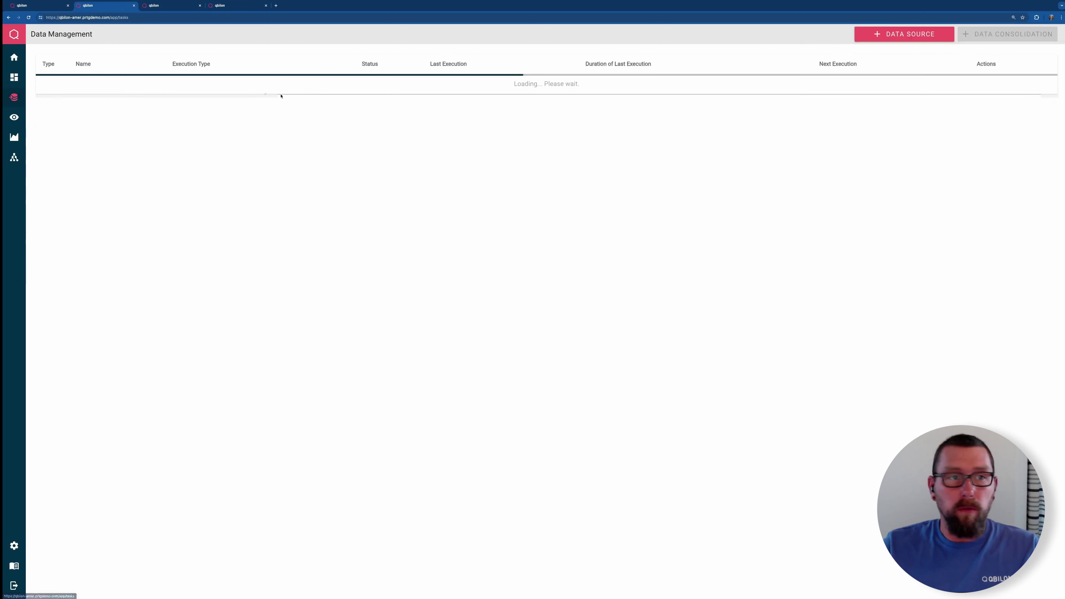
pyautogui.click(901, 34)
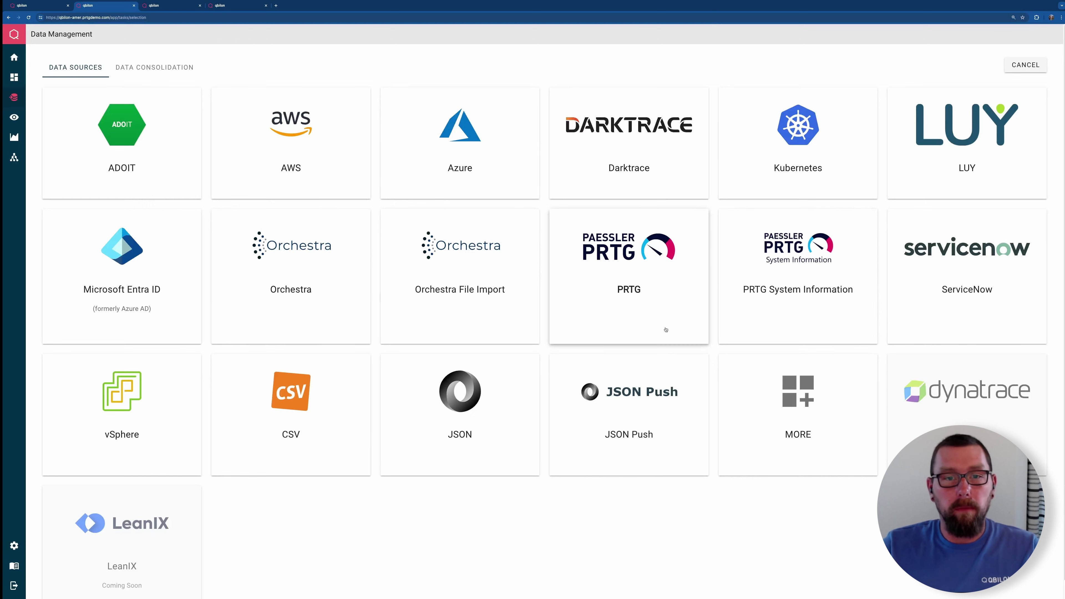
# View the Device Inventory table and the OS Overview chart in their browser tabs.
pyautogui.click(170, 7)
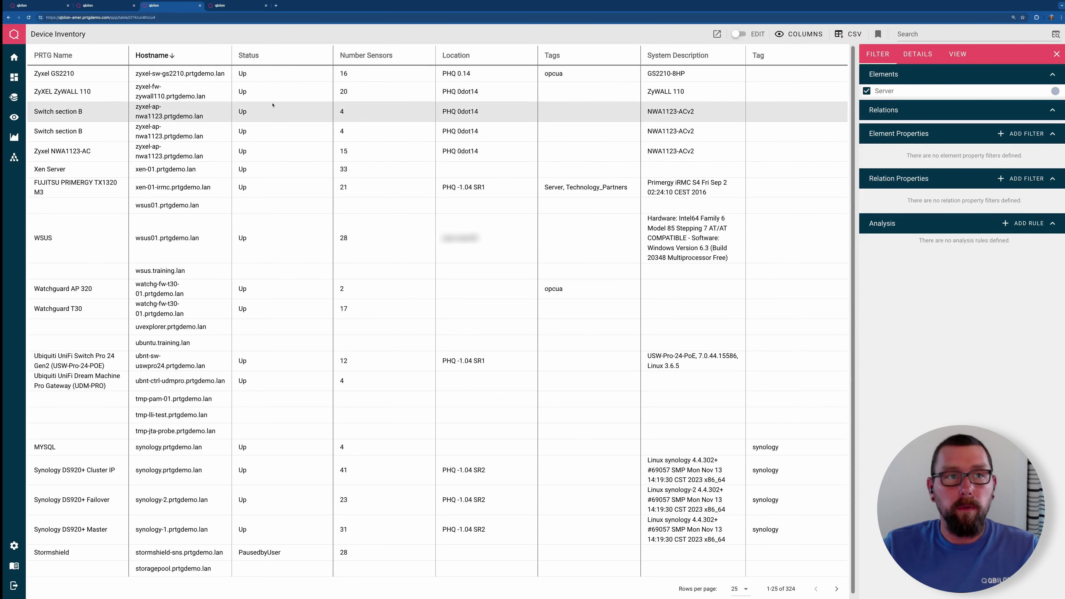
pyautogui.click(236, 6)
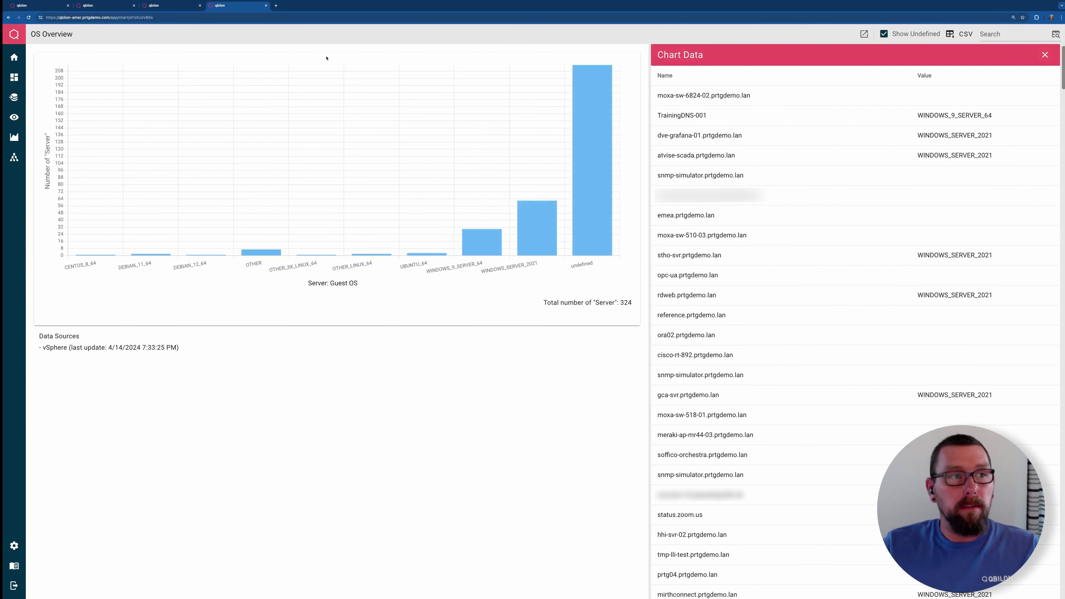